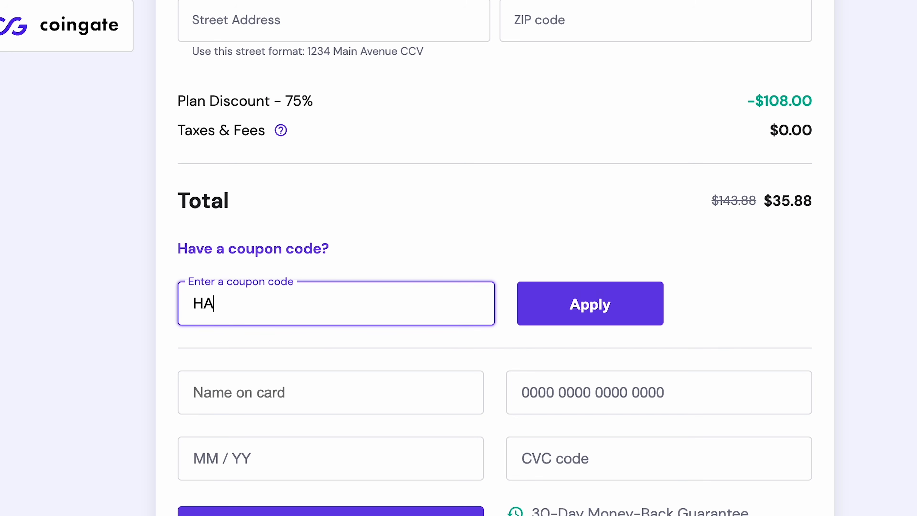
Apply the coupon code to the Premium Web Hosting order for a bigger discount.
click(592, 314)
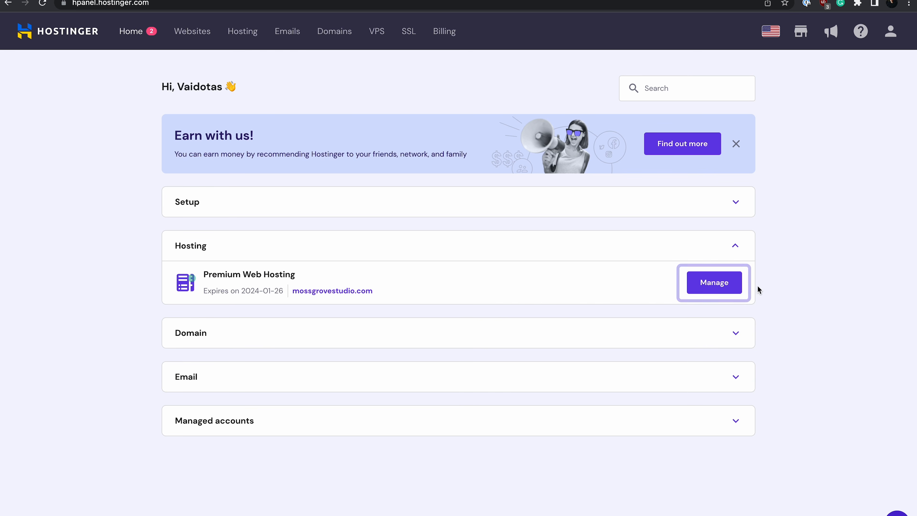
Open the WordPress installer from Auto Installer on mossgrovestudio.com's Premium hosting plan.
click(714, 283)
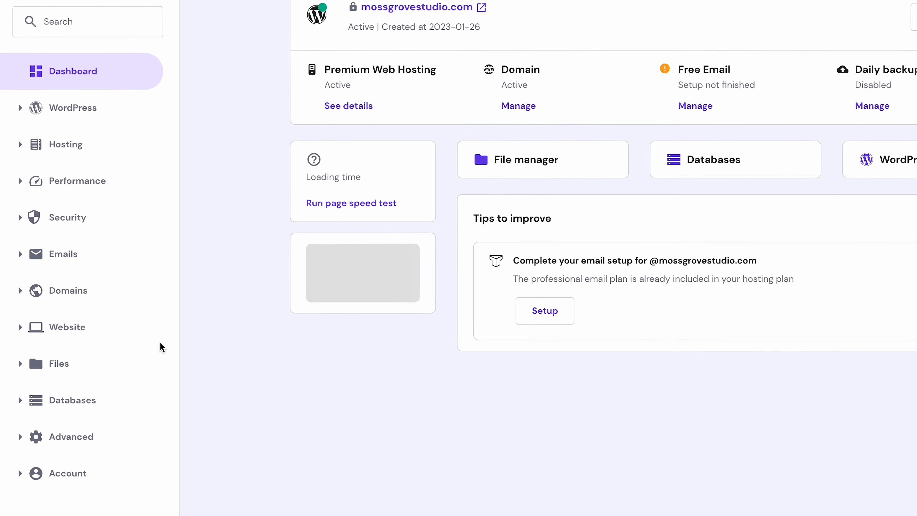
click(23, 328)
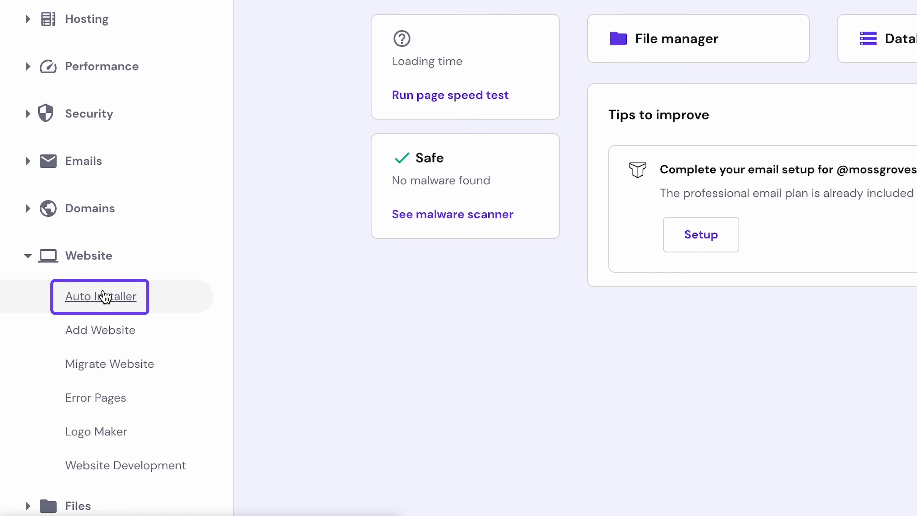
click(104, 296)
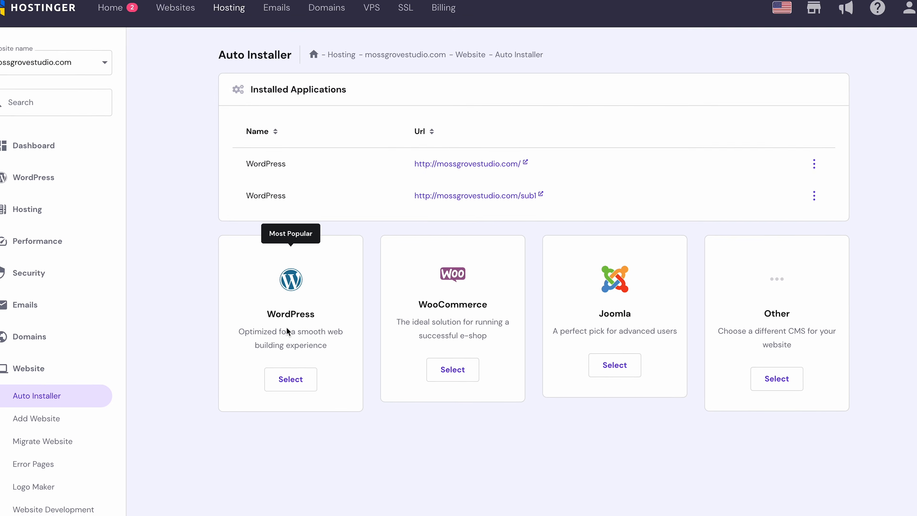
click(274, 379)
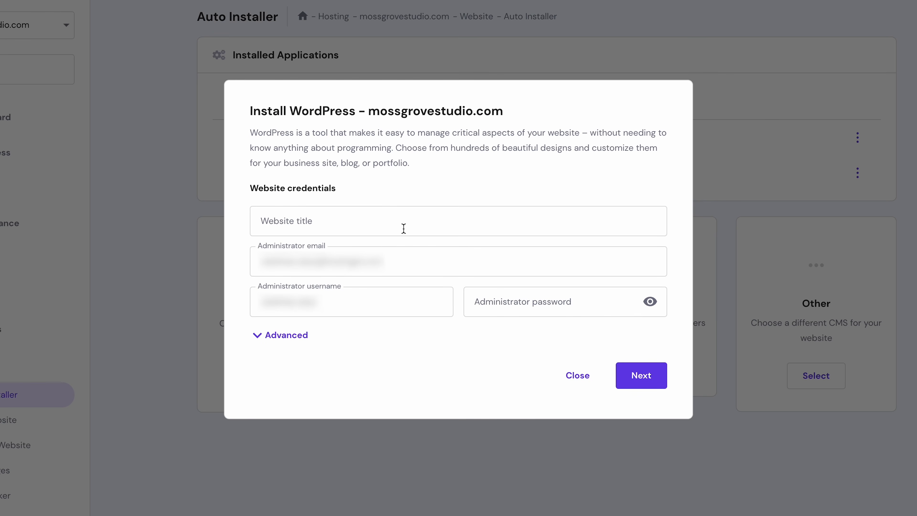
click(404, 228)
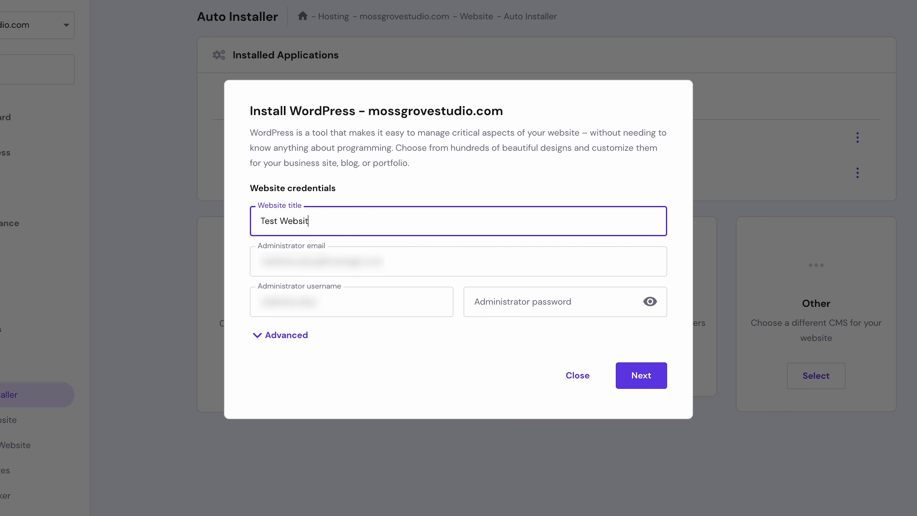
Reveal the advanced install options and set an administrator password for the WordPress site.
click(281, 341)
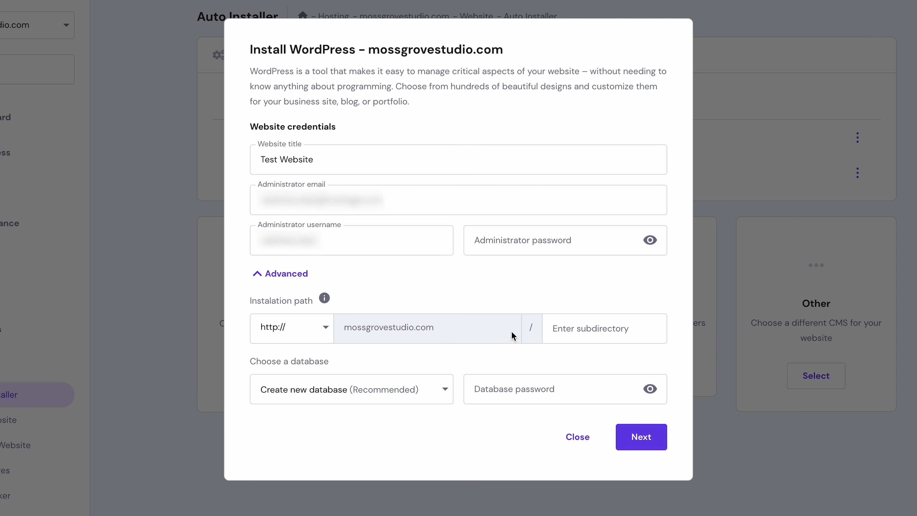
click(564, 239)
text(••••)
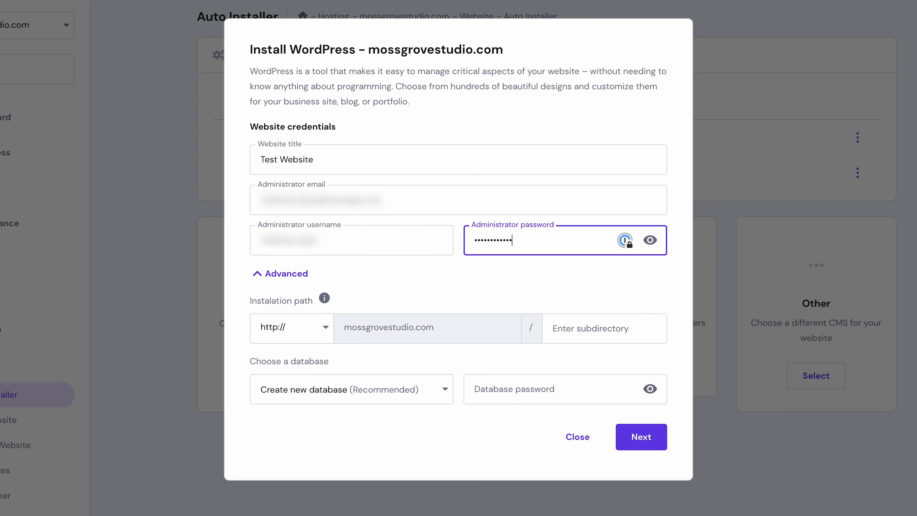
click(644, 432)
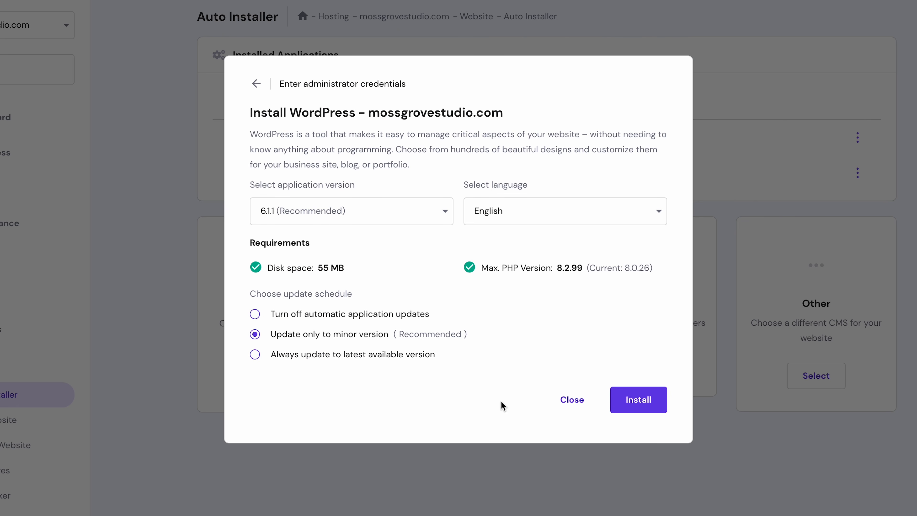
Install WordPress 6.1.1 in English with minor-version automatic updates.
click(638, 404)
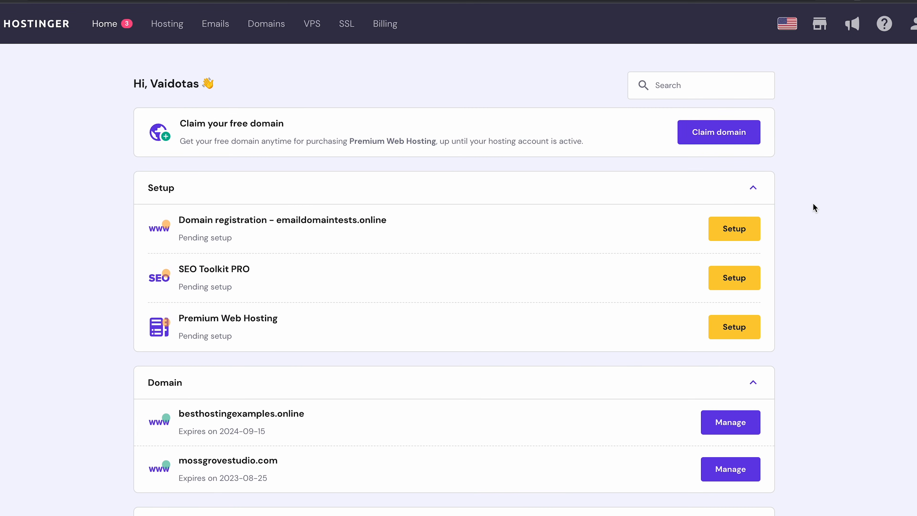
Claim the free domain besthostingtestweb.com after confirming the .com name is available.
click(749, 140)
click(445, 296)
text(besthostingtestweb)
click(587, 295)
click(601, 296)
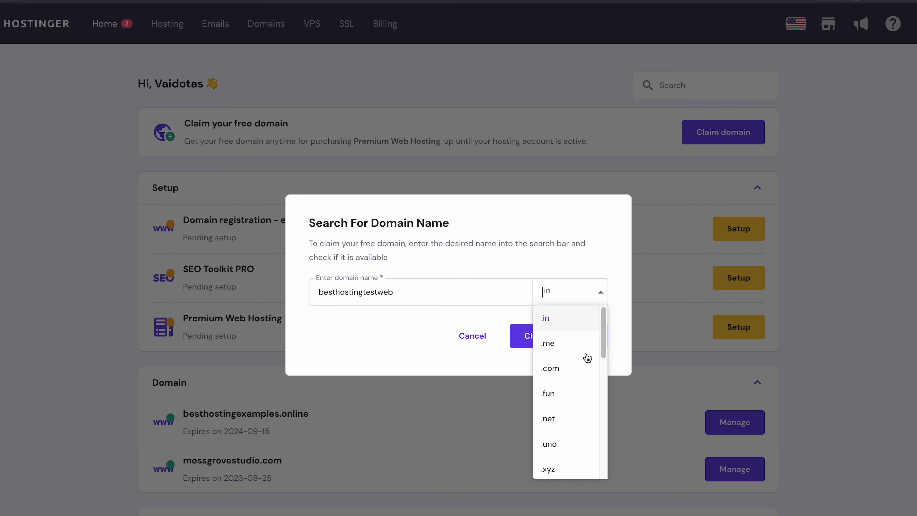
click(572, 374)
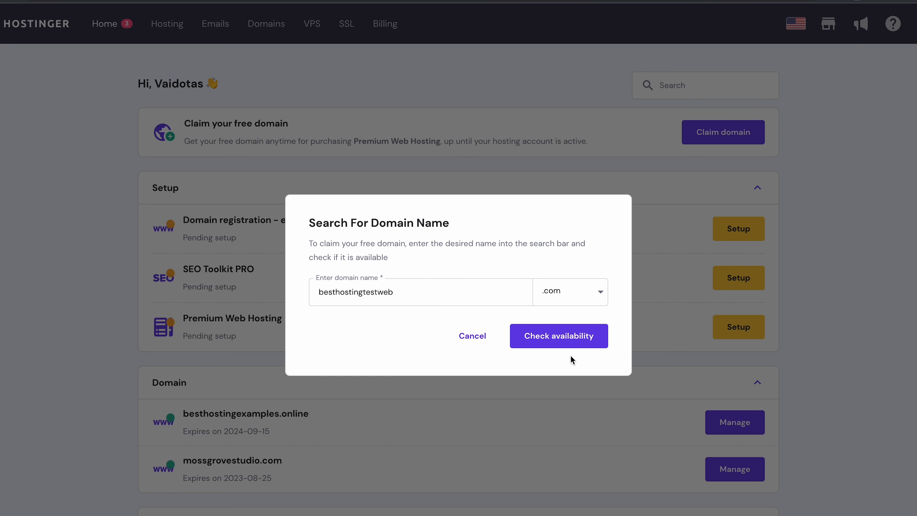
click(570, 343)
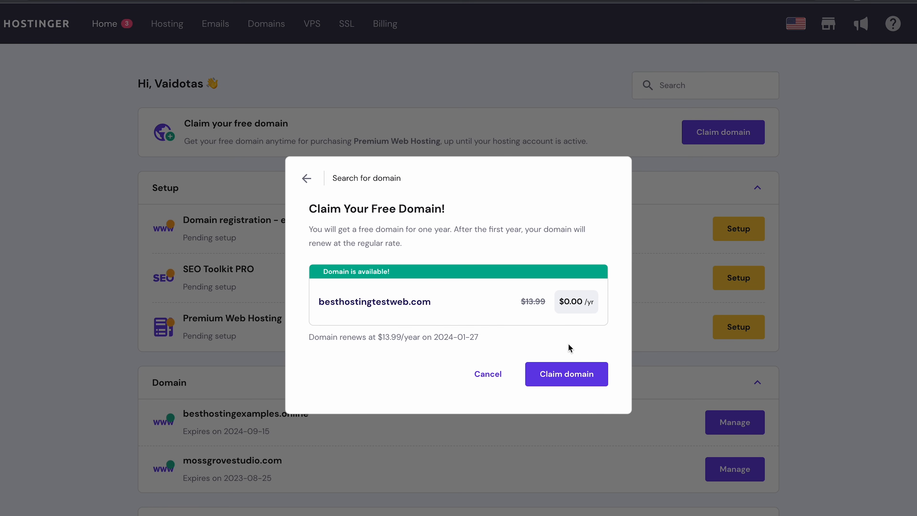
click(563, 384)
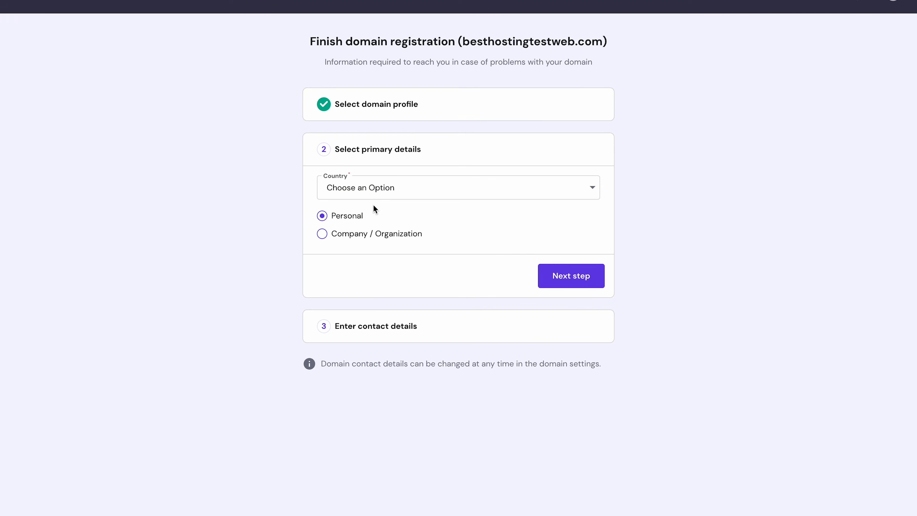
Open the registration form's country list, then go to ChatGPT from its announcement page.
click(382, 195)
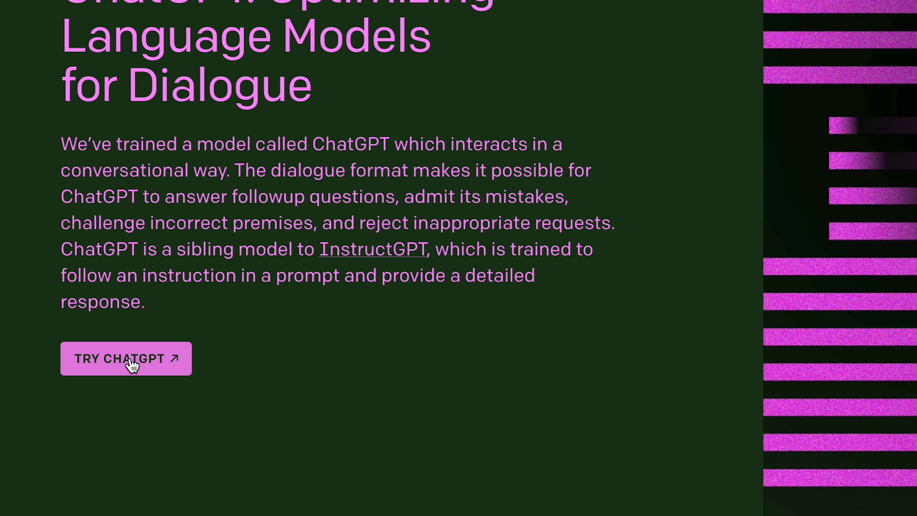
click(101, 354)
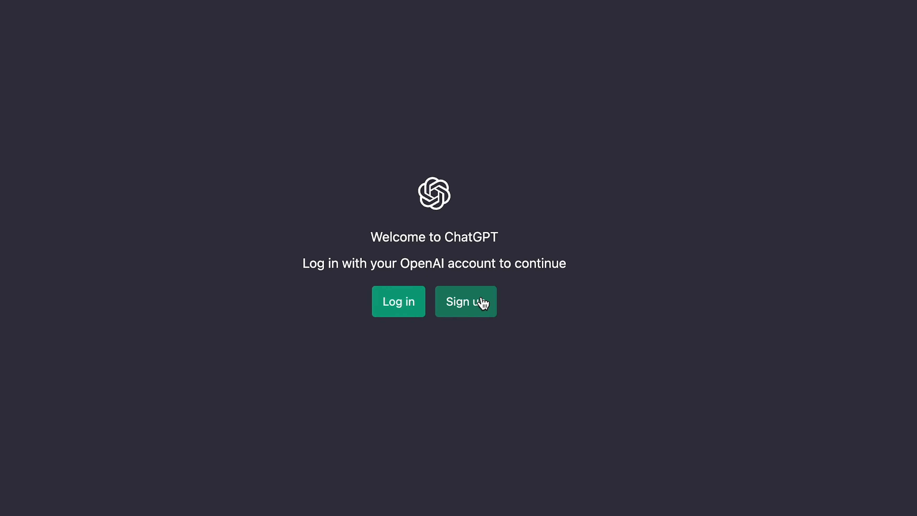
Sign up for ChatGPT with an email address and password, then verify the email.
click(484, 304)
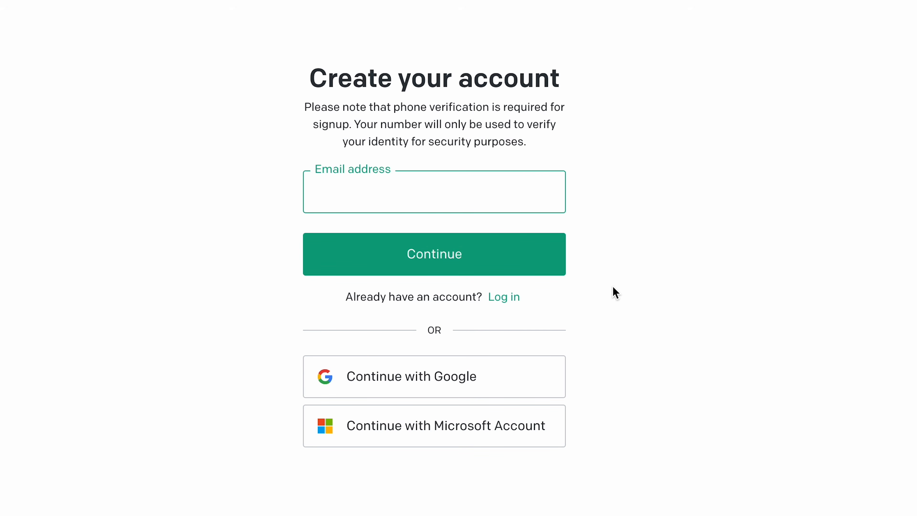
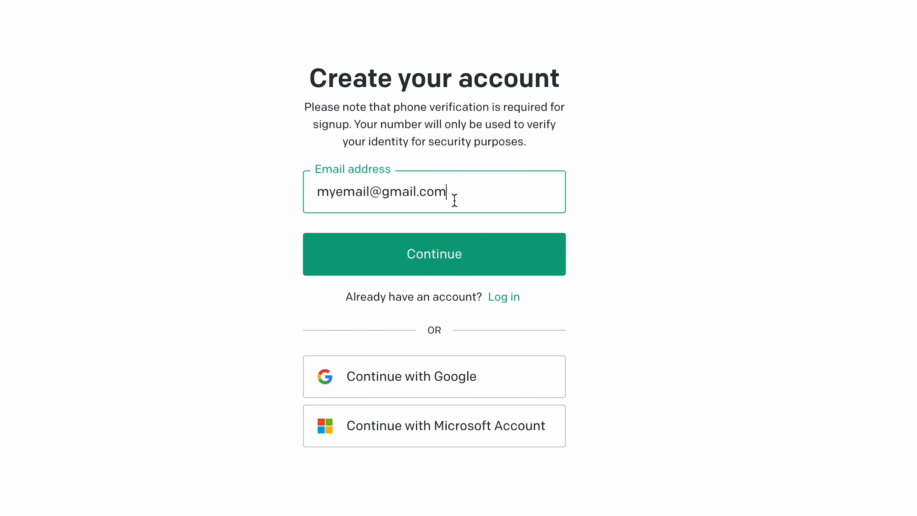
click(460, 247)
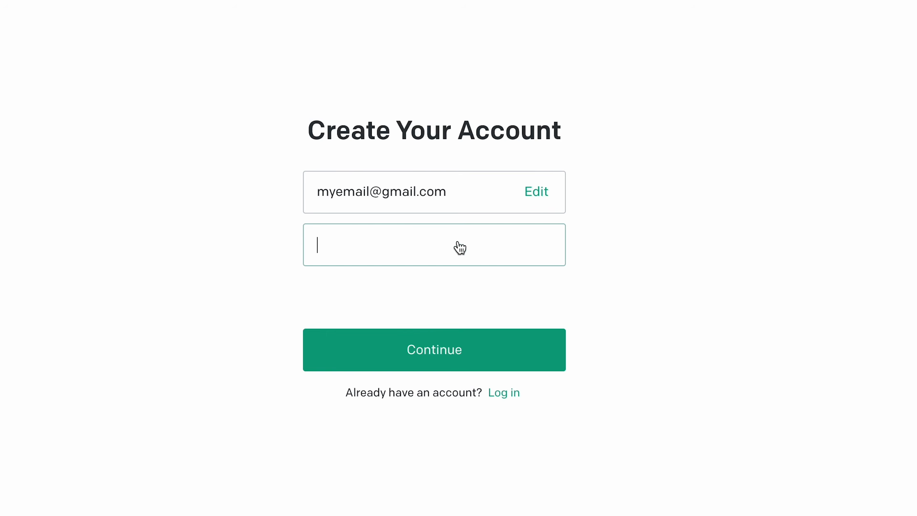
text(•••••••••••)
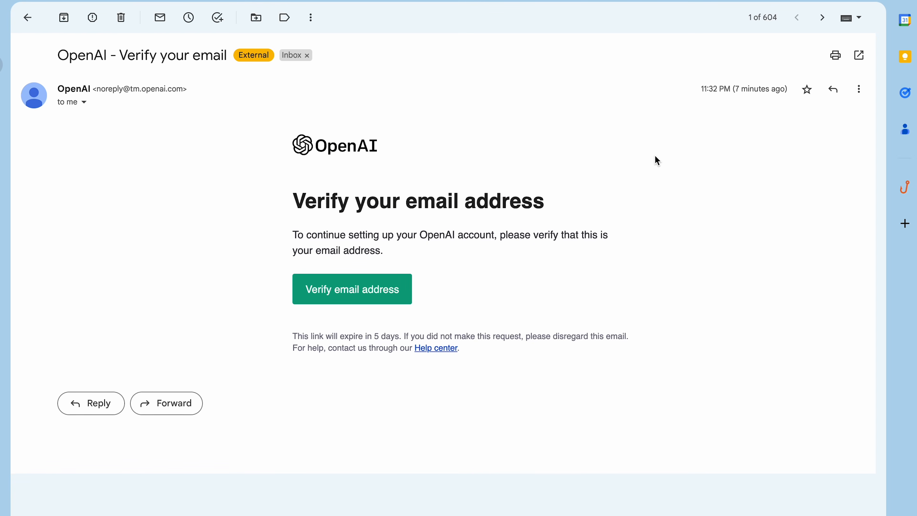
click(402, 283)
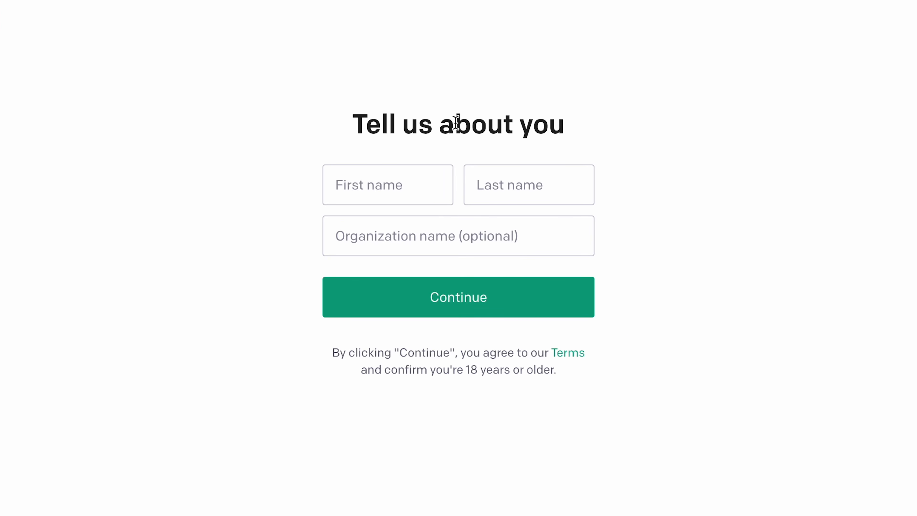
Enter the profile's first and last name, then ask ChatGPT 'Can you help me build a website?'.
click(414, 181)
text(Vaidotas)
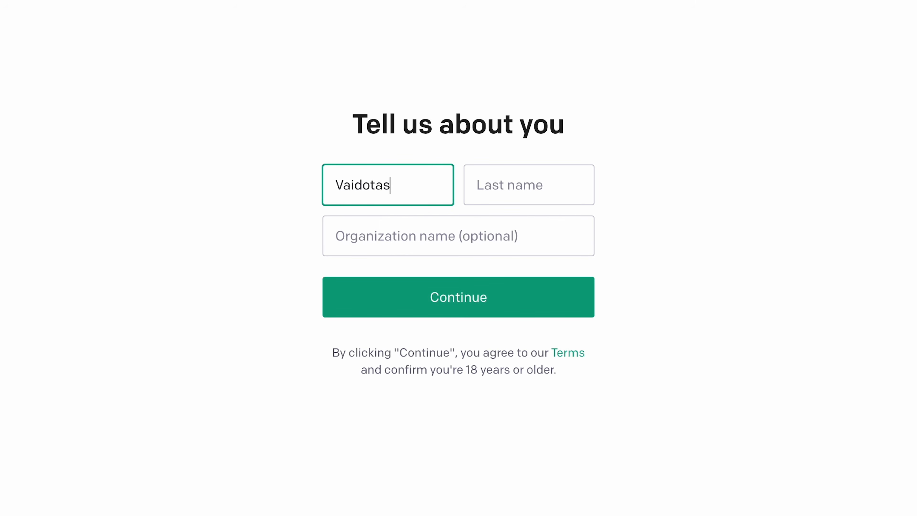
key(Tab)
text(V)
click(695, 294)
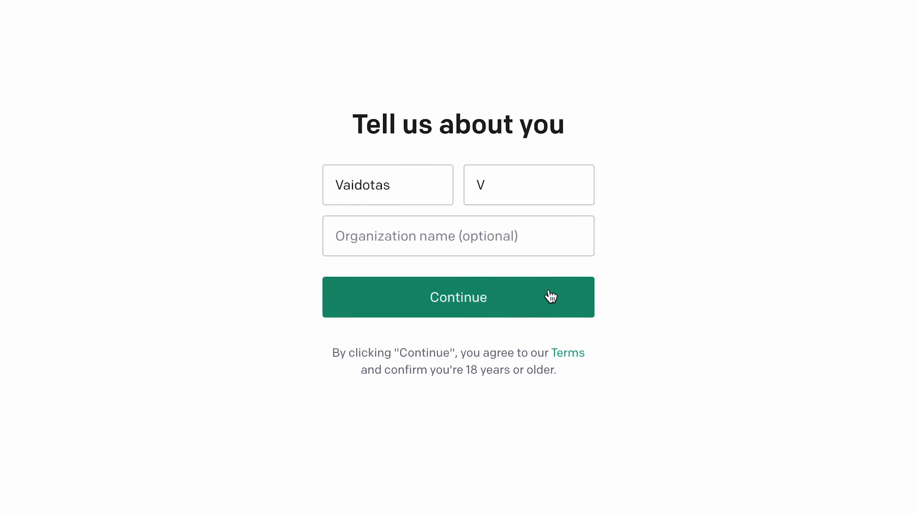
click(524, 303)
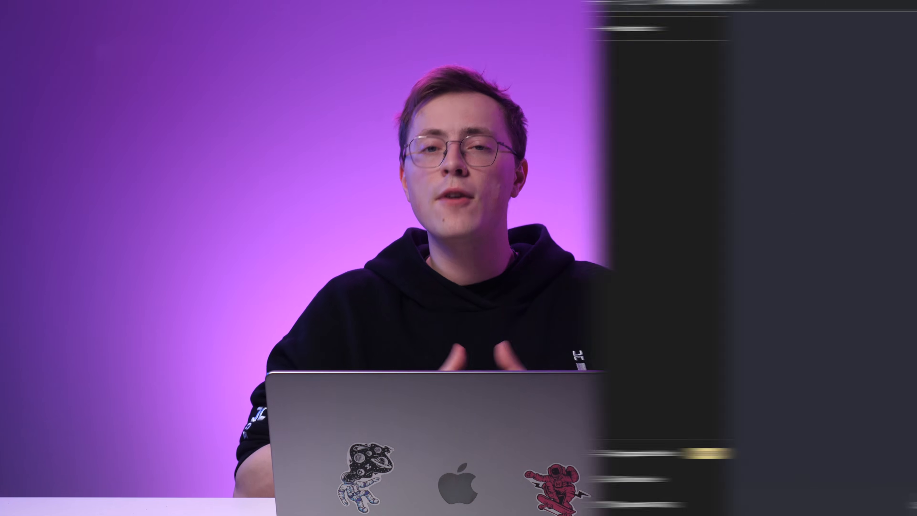
text(me build a website?)
key(Return)
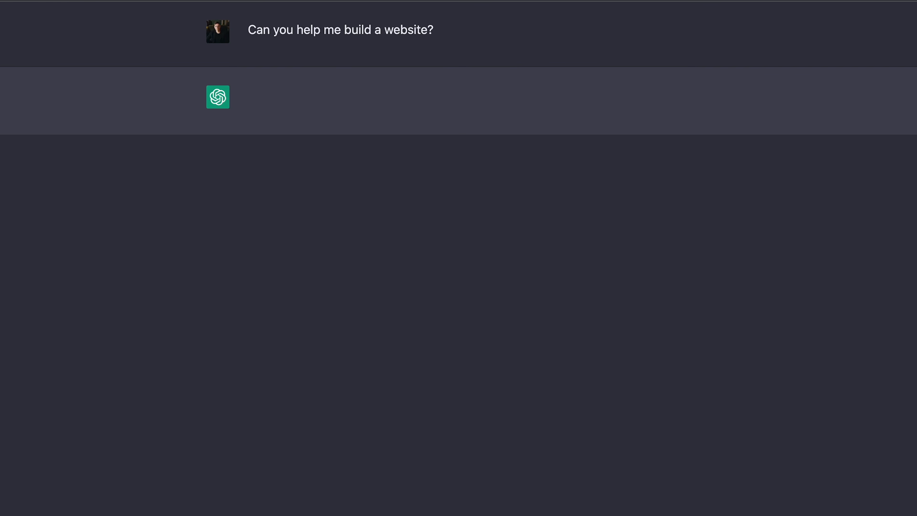
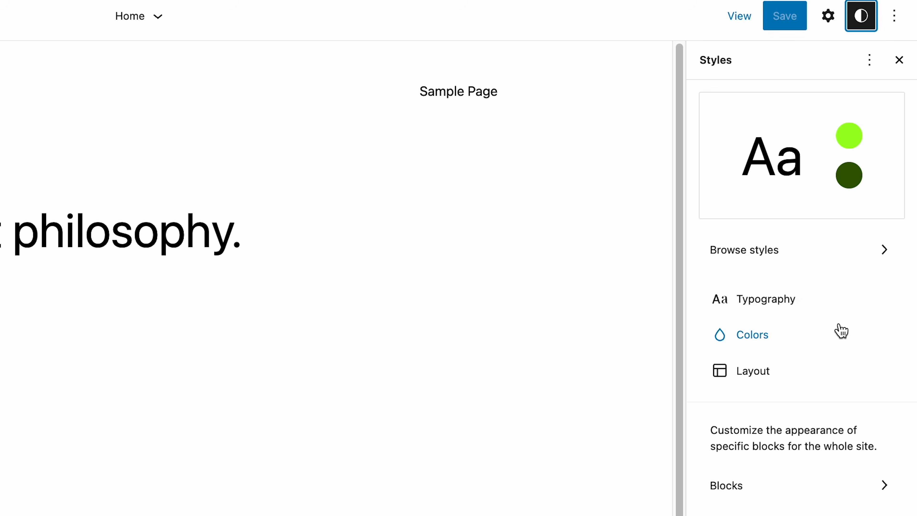
Browse the style variations, then set the site background colour to Cyan bluish gray.
click(840, 260)
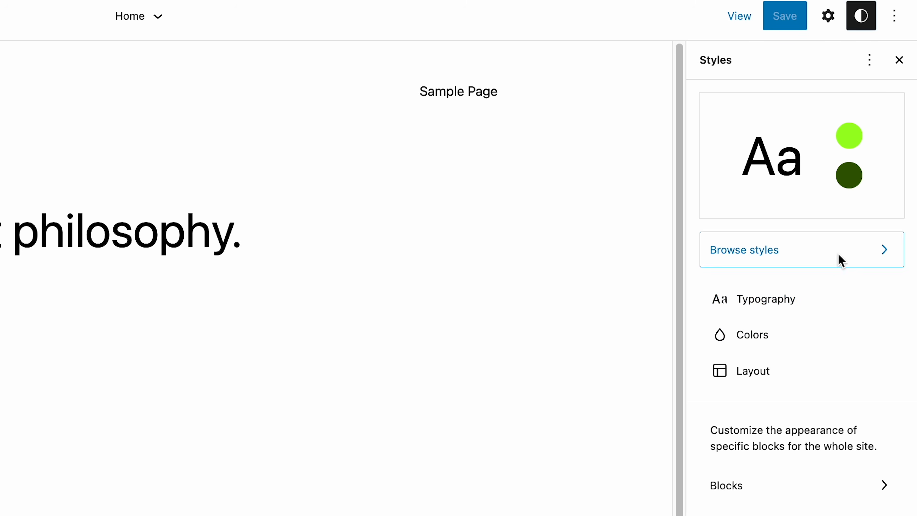
click(715, 104)
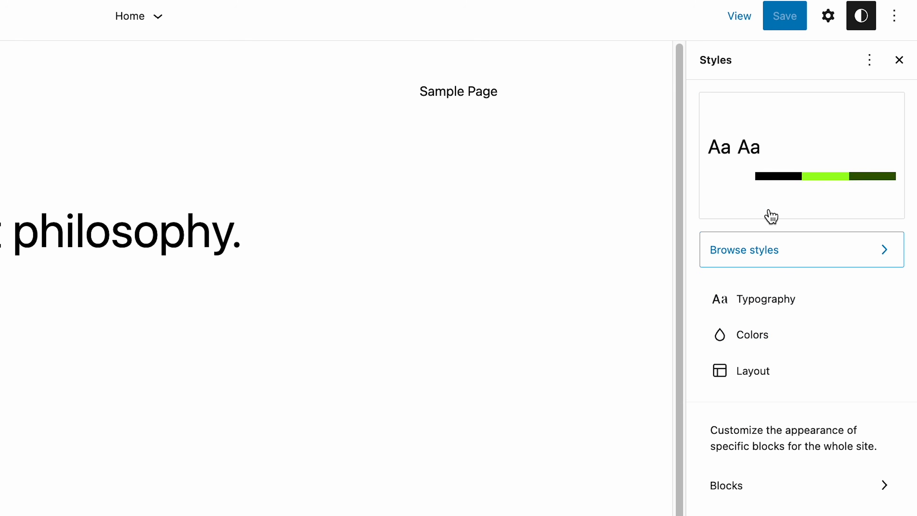
click(795, 340)
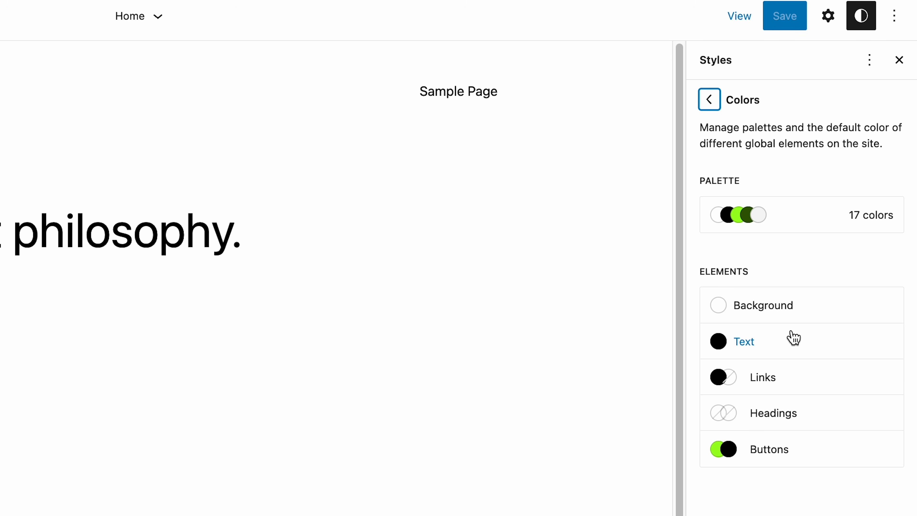
click(793, 307)
click(744, 375)
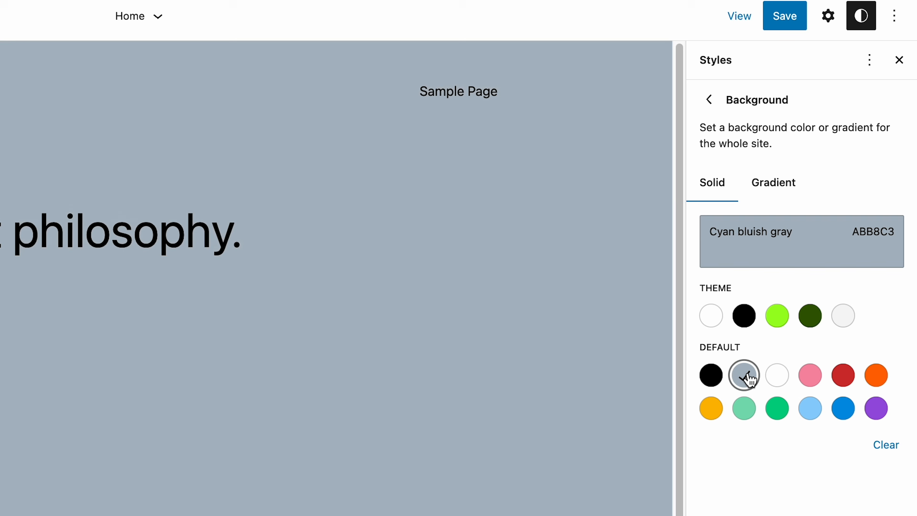
click(710, 100)
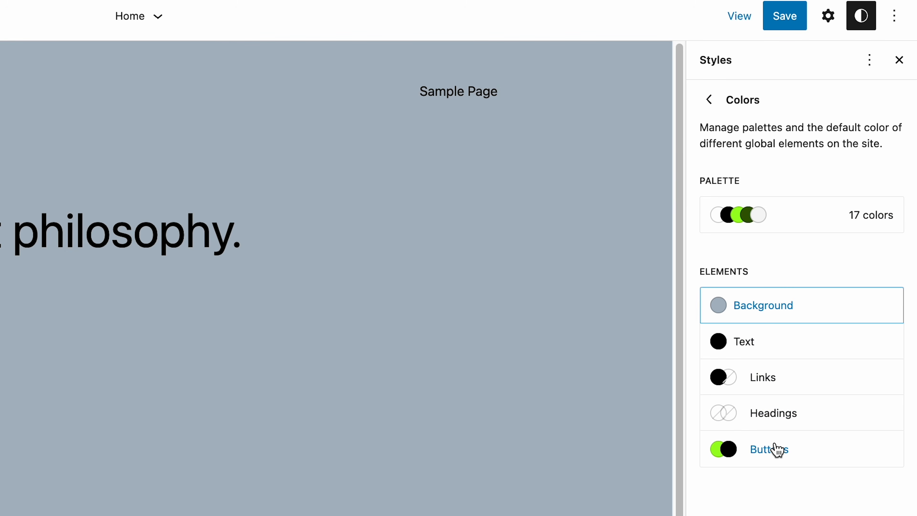
click(712, 102)
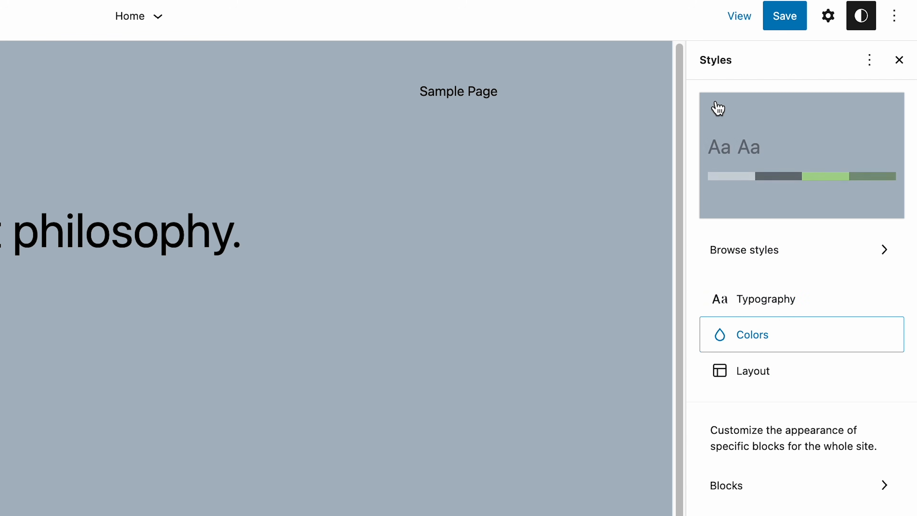
Set the Buttons typography font to DM Sans, then reset all site styles to defaults.
click(785, 318)
click(779, 325)
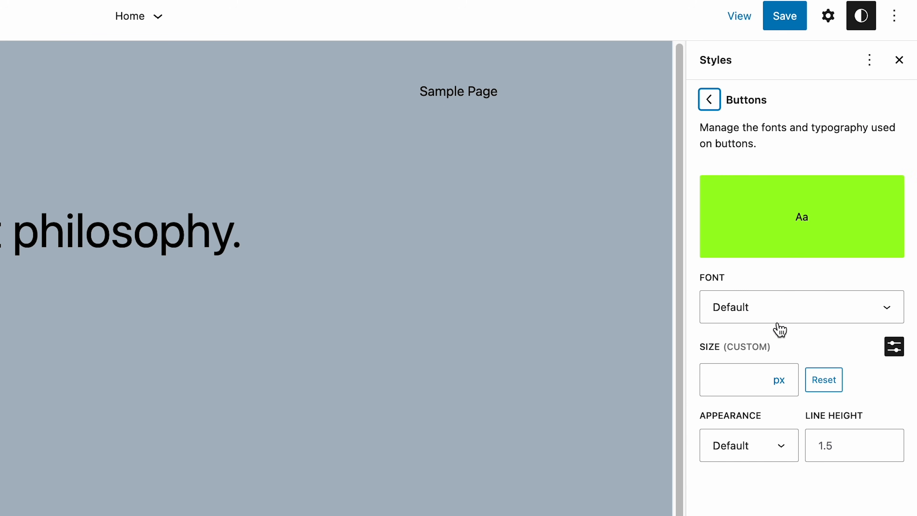
click(785, 307)
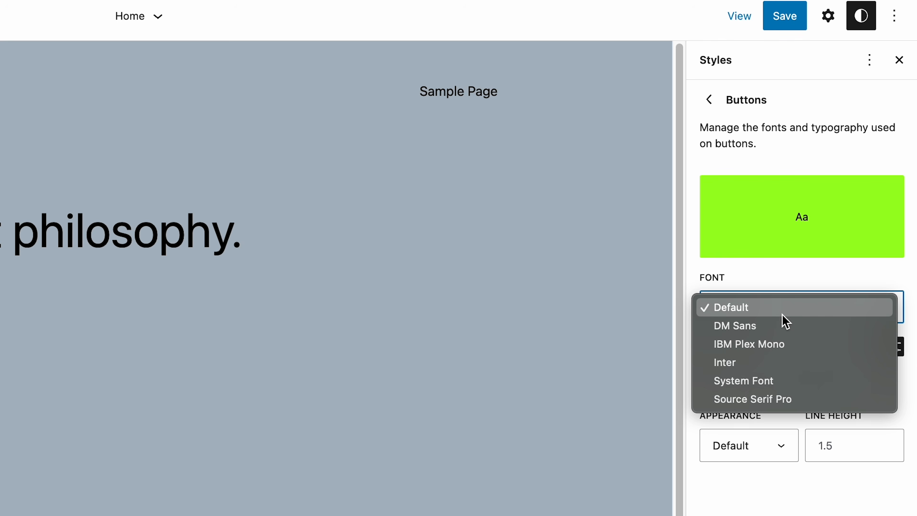
click(784, 325)
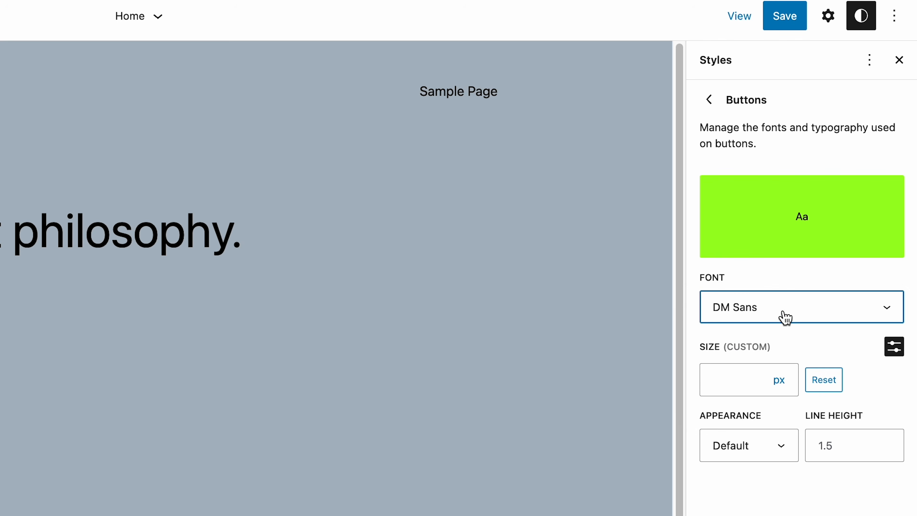
click(711, 103)
click(870, 68)
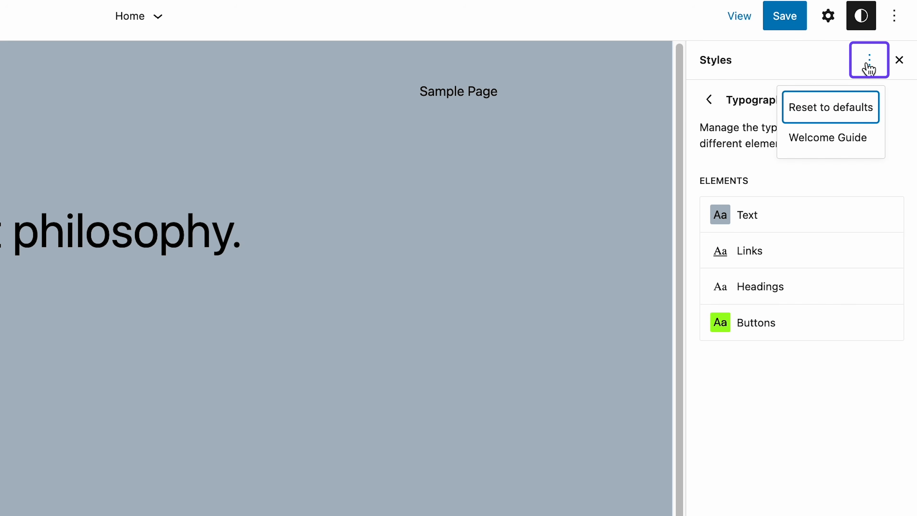
click(861, 113)
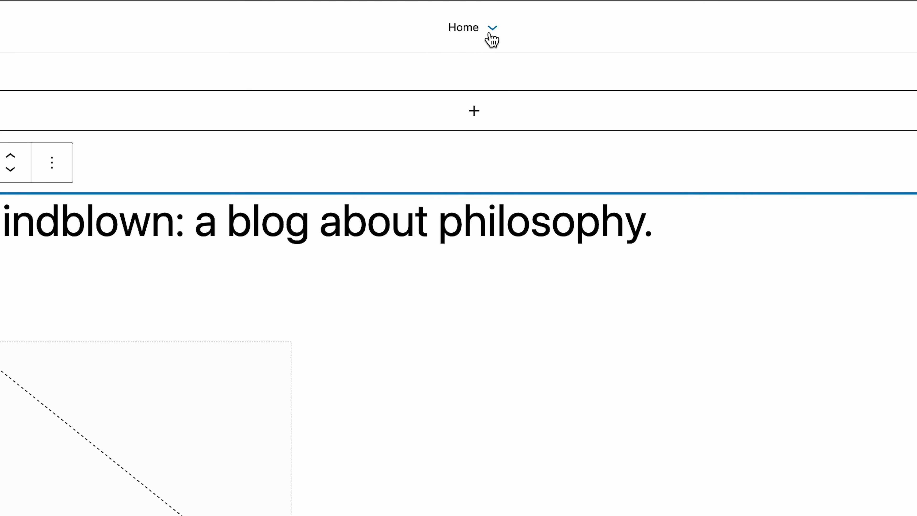
click(492, 29)
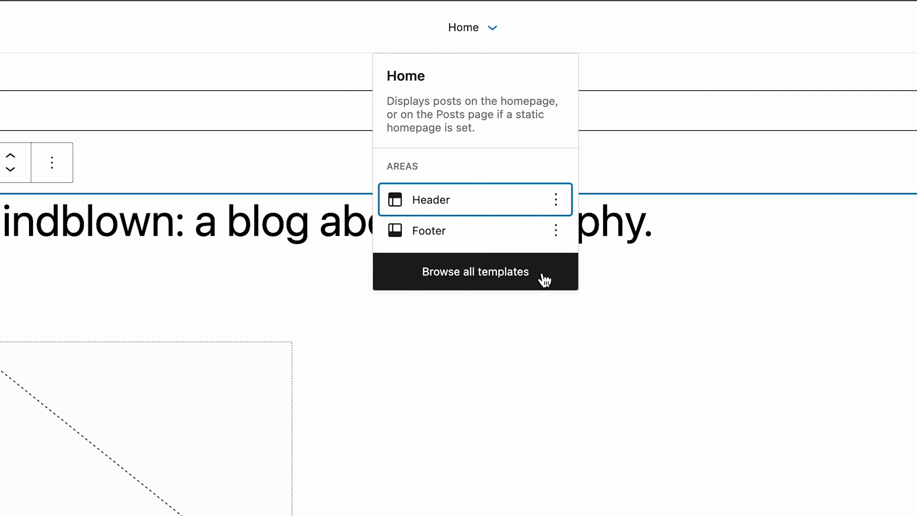
click(545, 280)
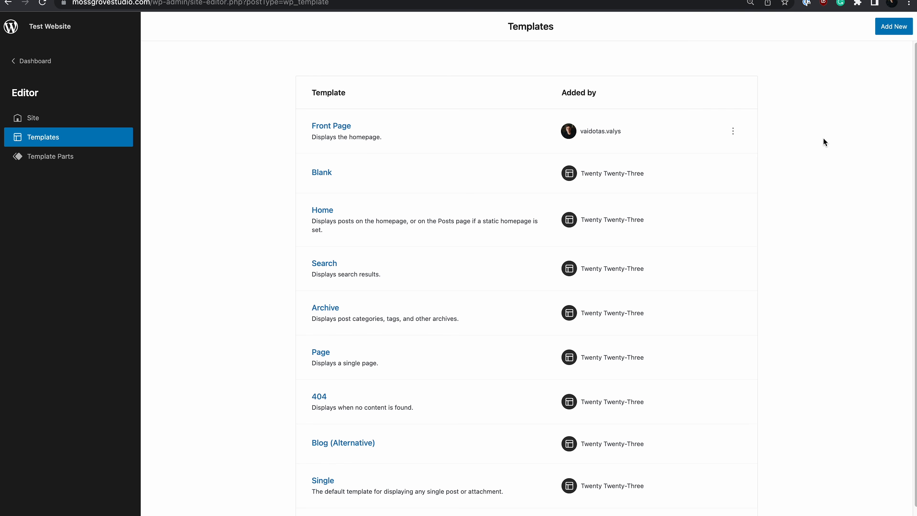
scroll(822, 138, down, 2)
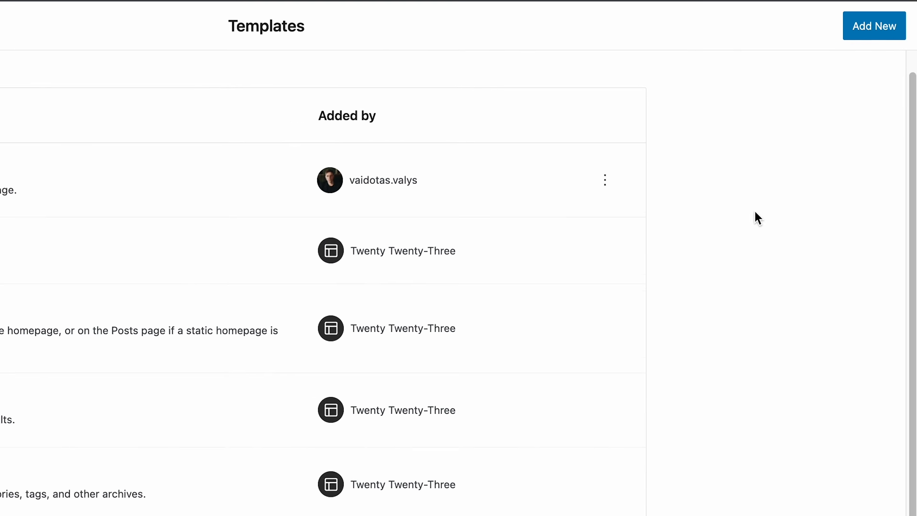
click(865, 28)
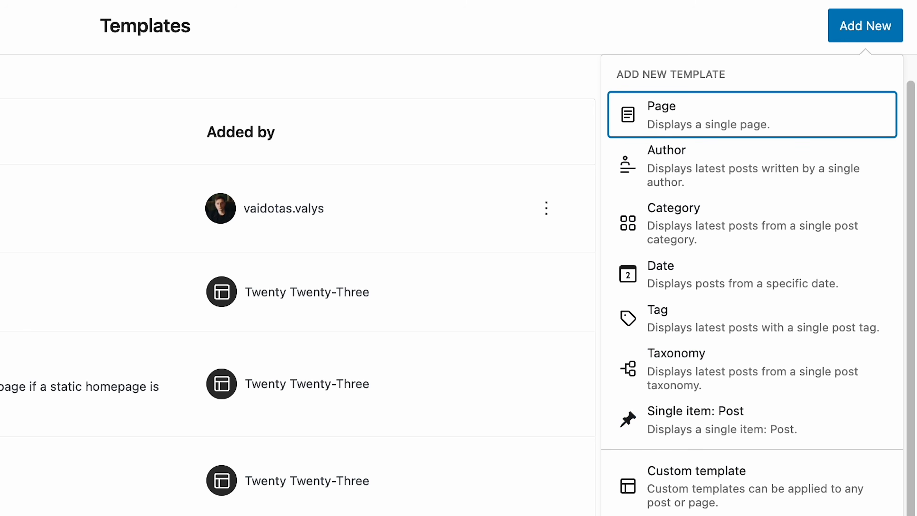
click(581, 514)
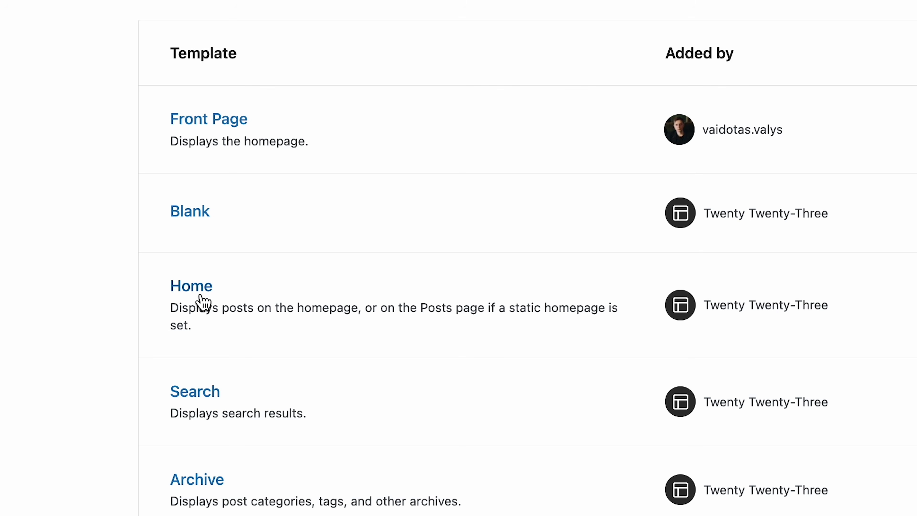
click(201, 296)
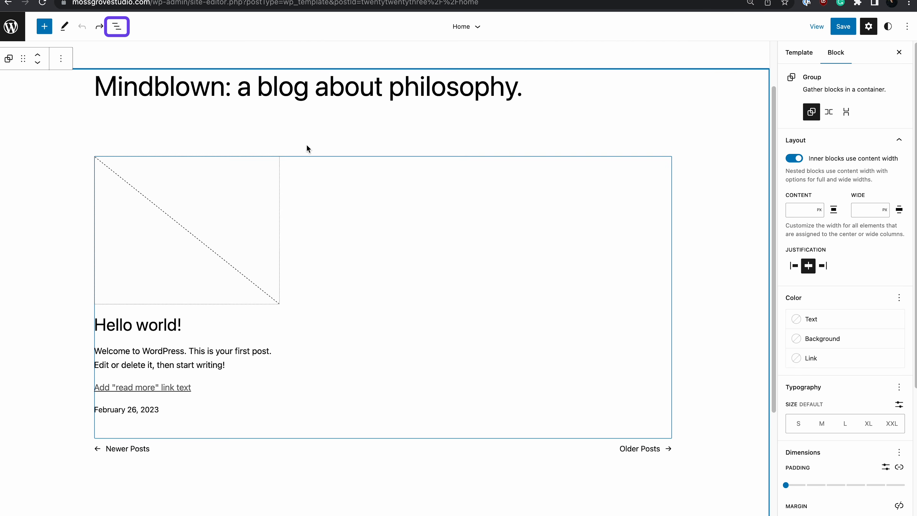
Replace the 'Mindblown' heading with the pasted marketing headline and centre it.
click(117, 31)
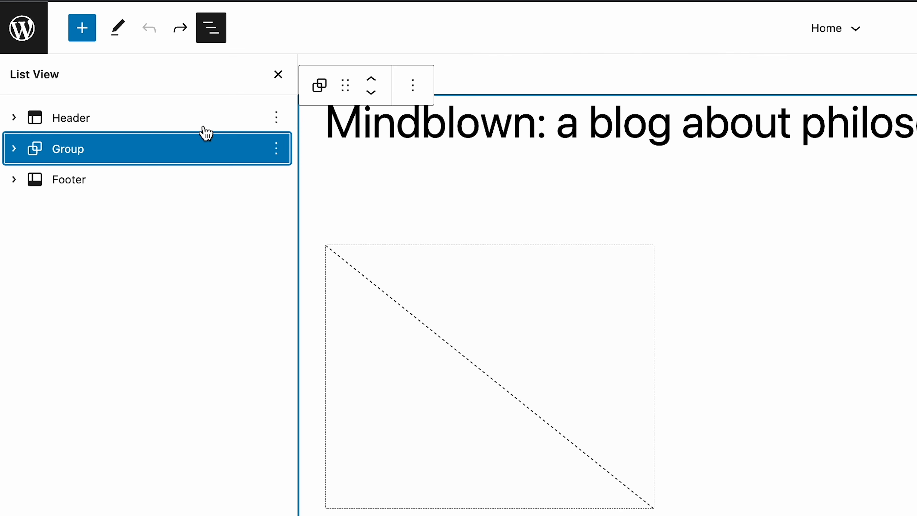
click(15, 149)
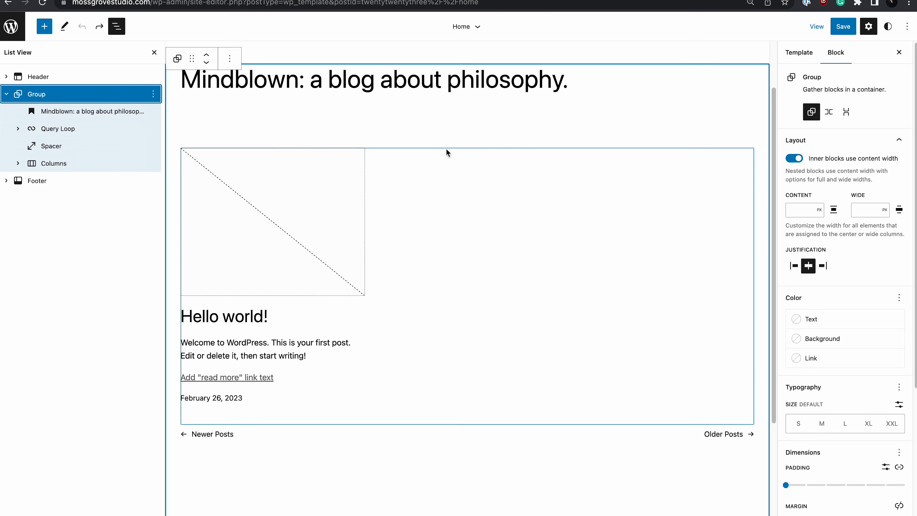
click(98, 116)
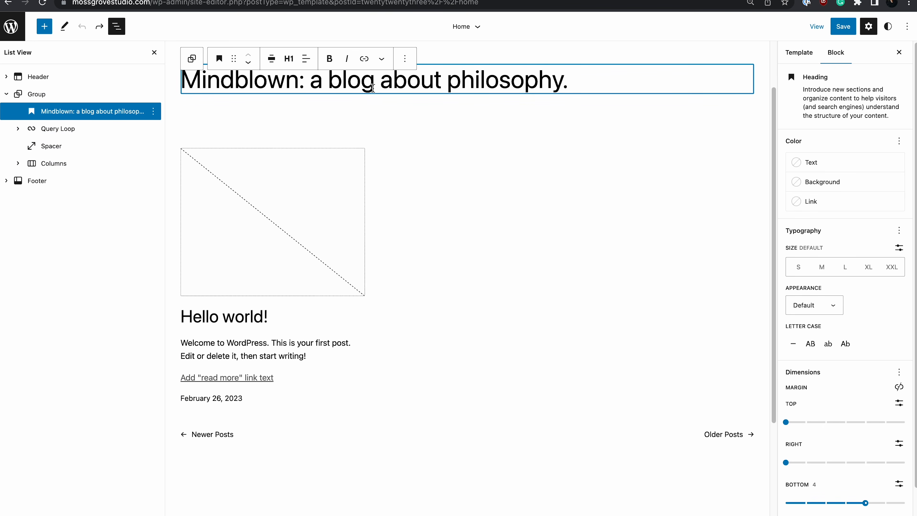
key(ctrl+a)
text(Transform Your Digital Presence with Our Expert Marketing Solutions)
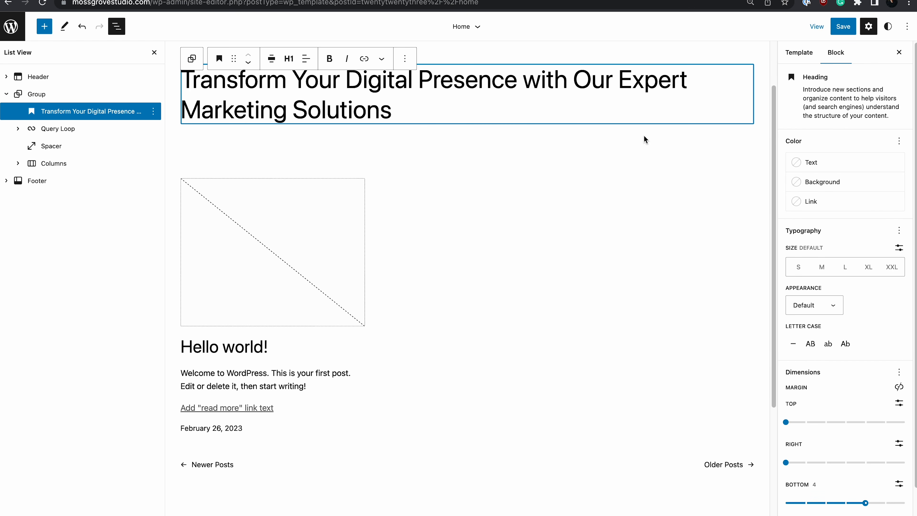
click(306, 60)
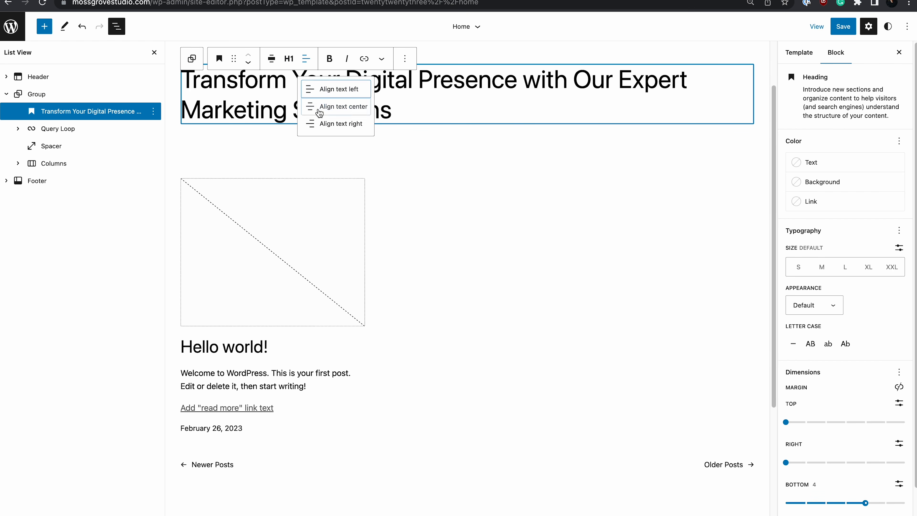
click(320, 109)
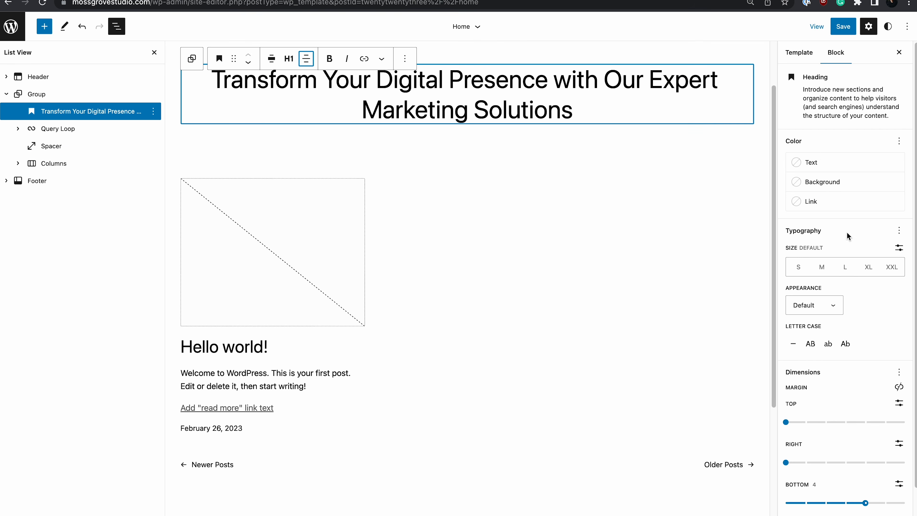
Make the headline extra large and bold, with its bottom margin reduced to 1.
click(844, 271)
key(Right)
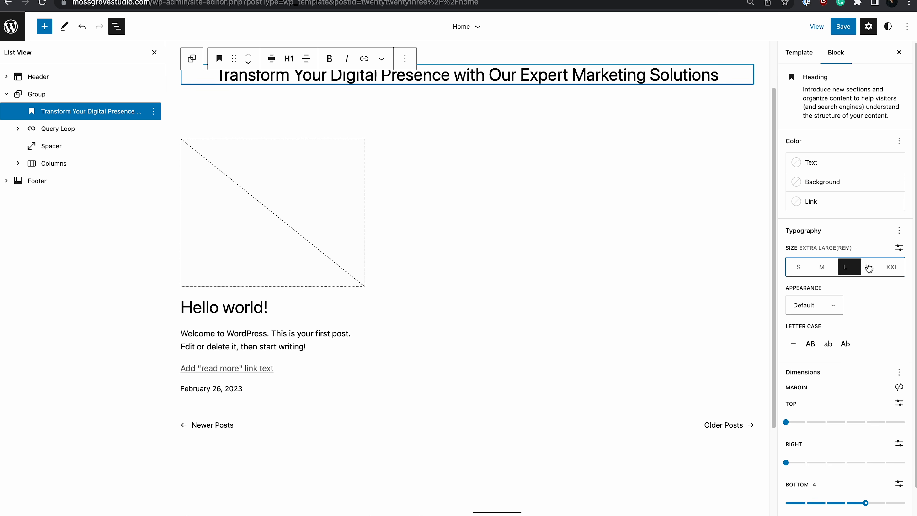
click(831, 306)
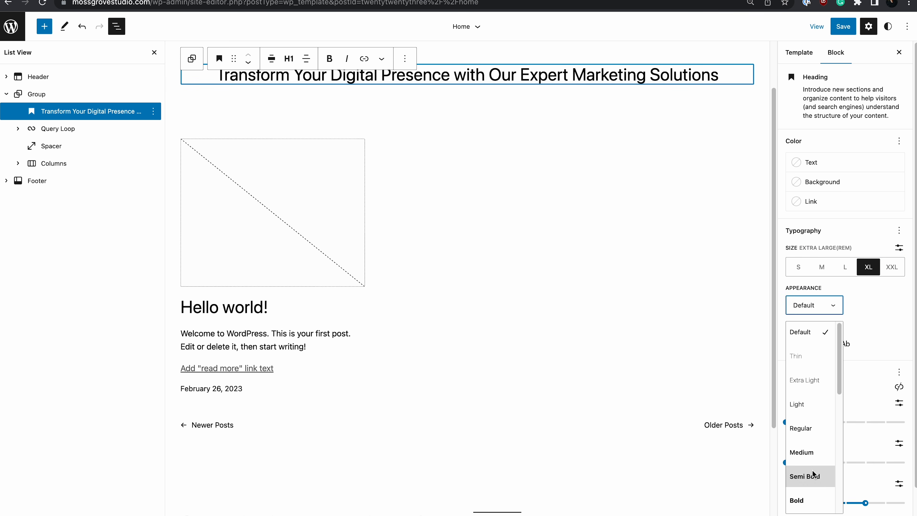
click(827, 501)
drag(861, 503, 806, 503)
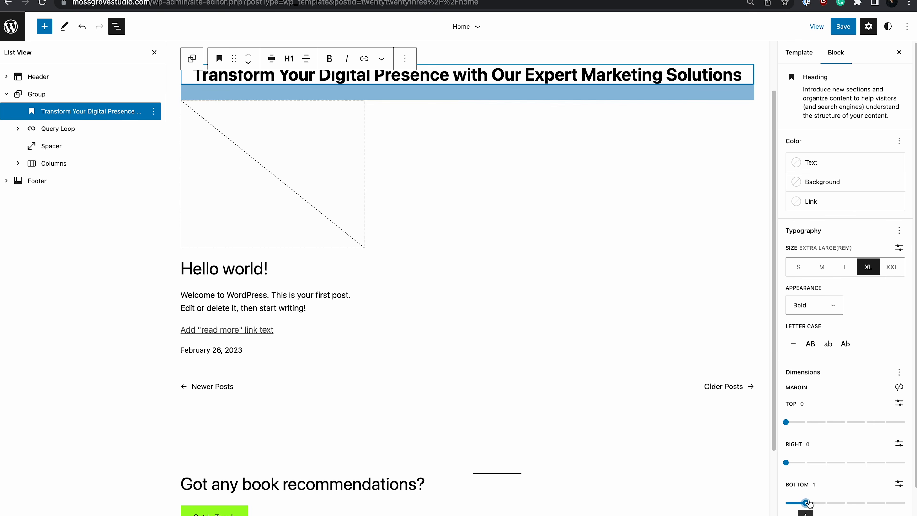
Select the posts Query Loop block below the heading.
click(458, 114)
scroll(460, 126, up, 2)
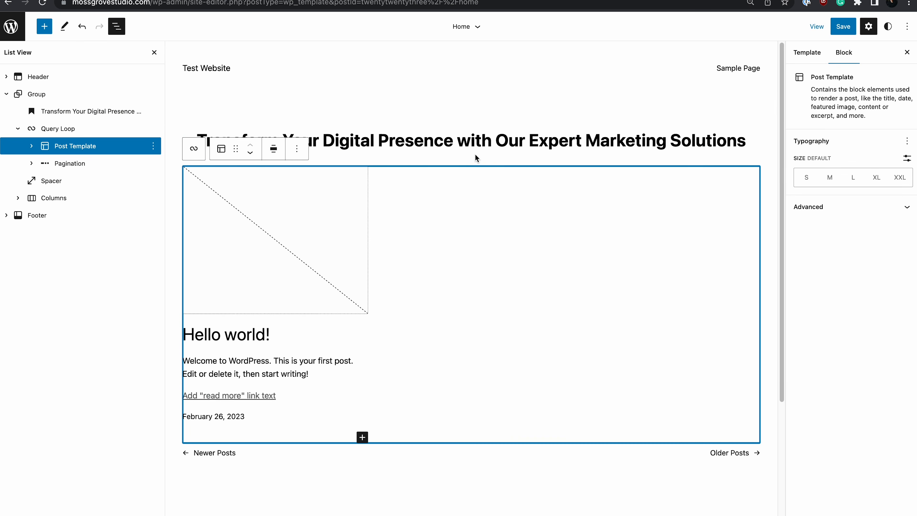
click(475, 155)
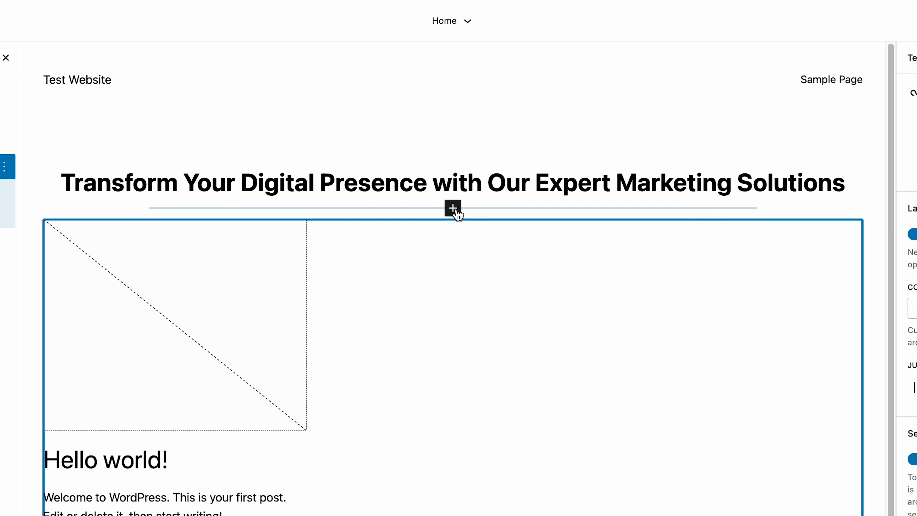
Insert a heading under the title with the pasted 'Unleash Your Online Potential…' text, made H5 and centred.
click(454, 209)
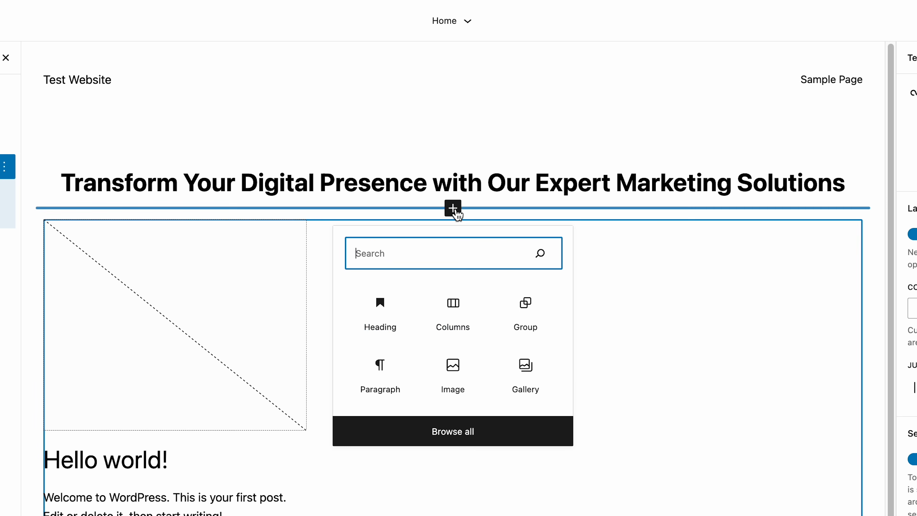
click(388, 319)
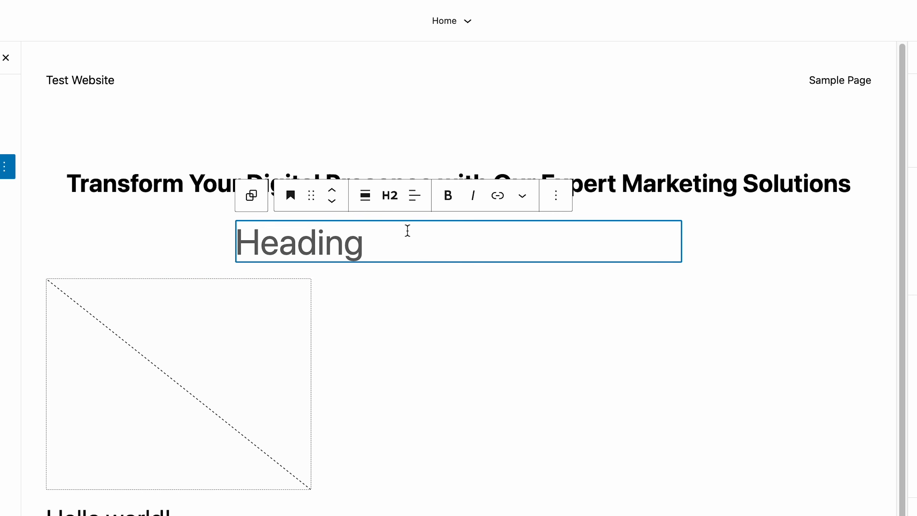
text(Unleash Your Online Potential with Our Strategic Marketing Approach")
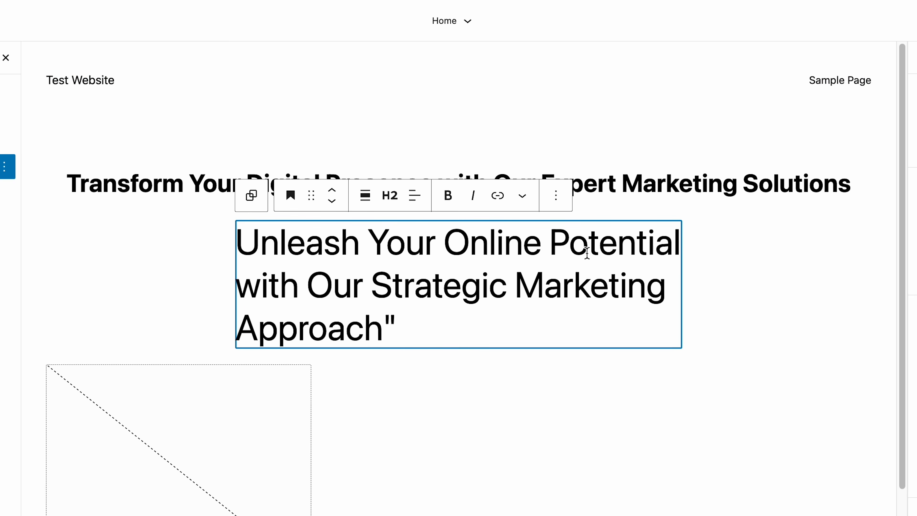
key(BackSpace)
click(550, 229)
click(390, 195)
click(396, 338)
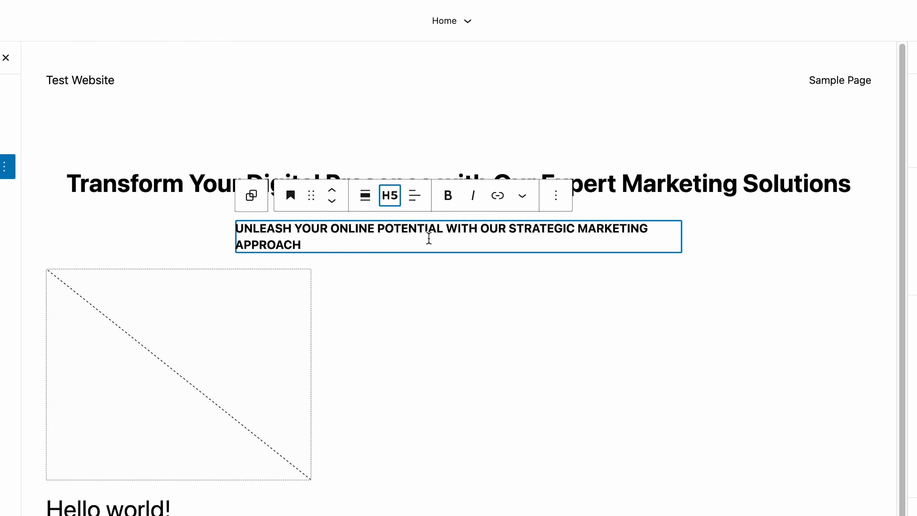
click(414, 203)
click(423, 263)
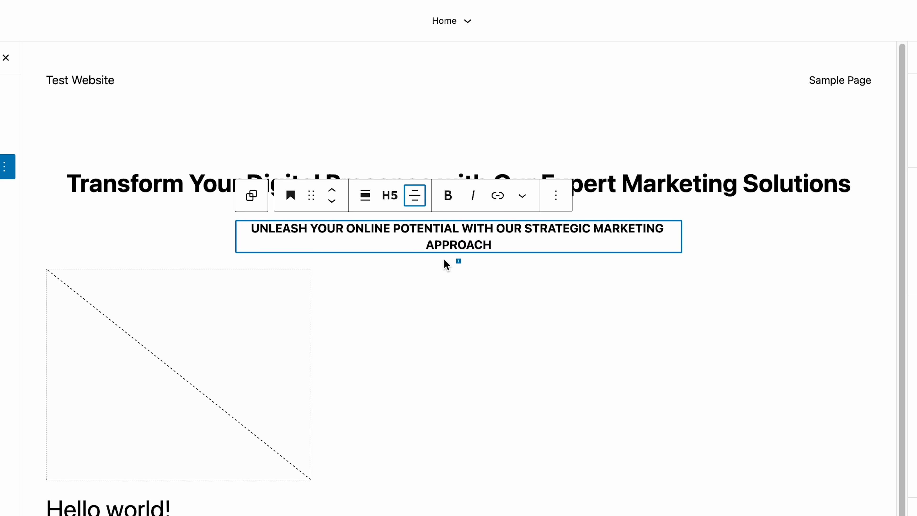
click(729, 250)
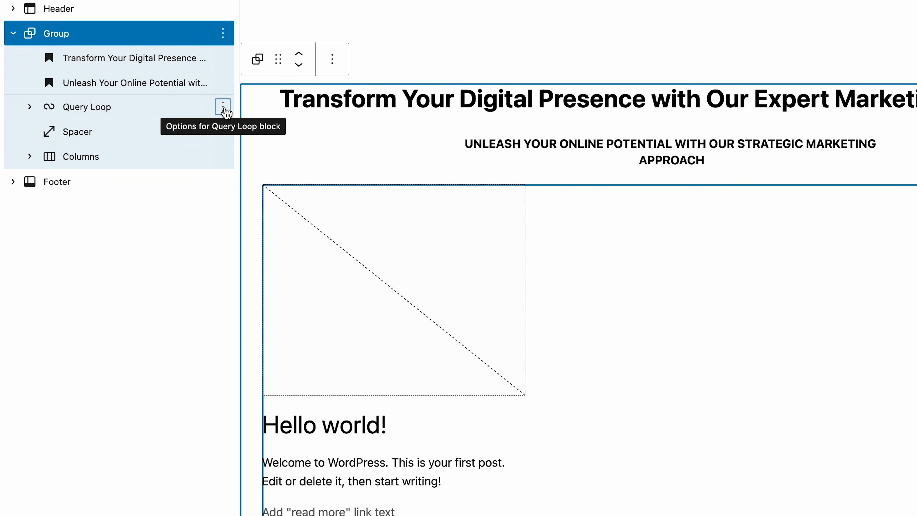
Remove the Query Loop, Spacer and Columns blocks from the group in List View.
click(223, 107)
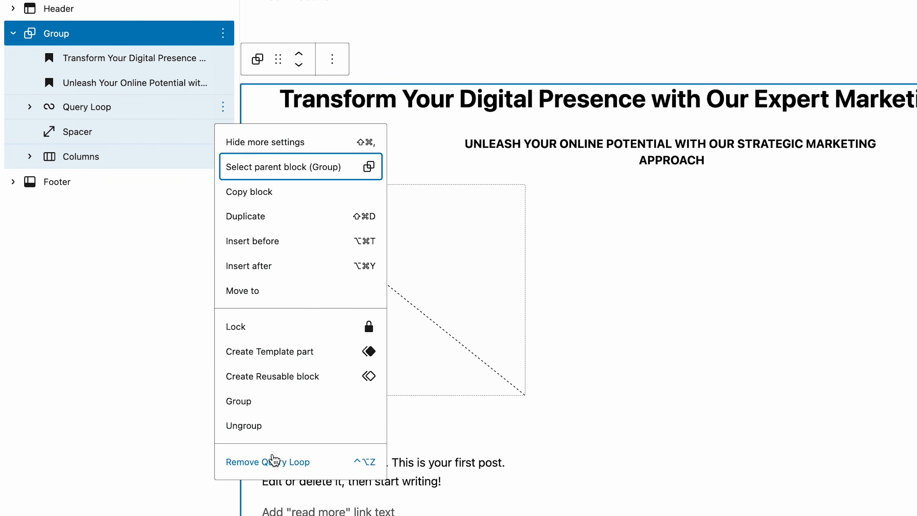
click(273, 462)
click(223, 108)
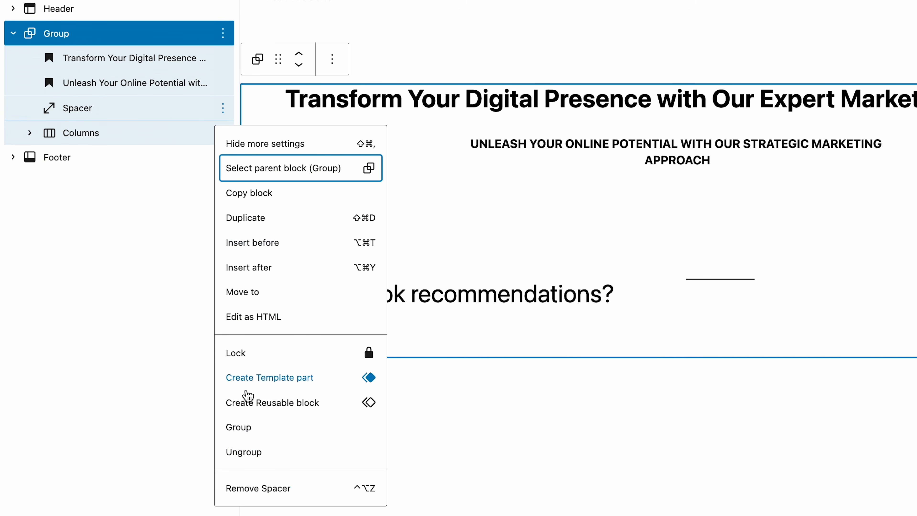
click(249, 486)
click(223, 108)
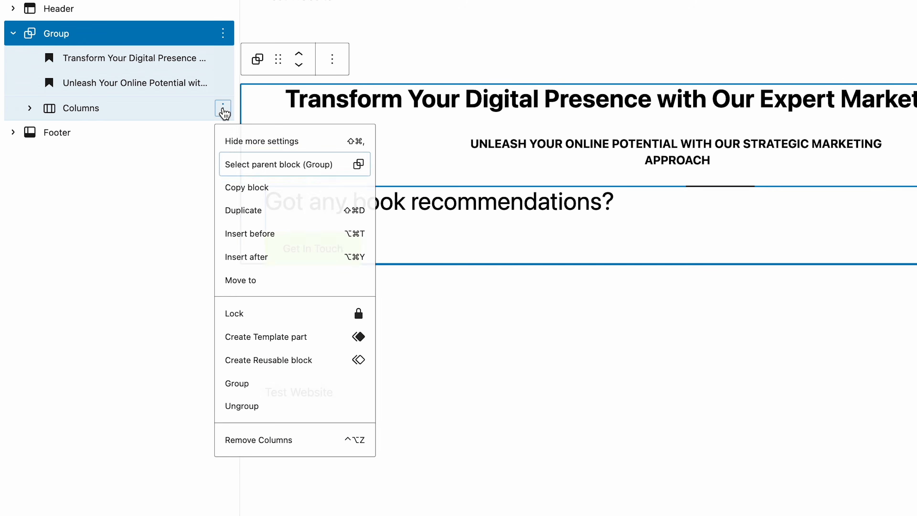
click(277, 466)
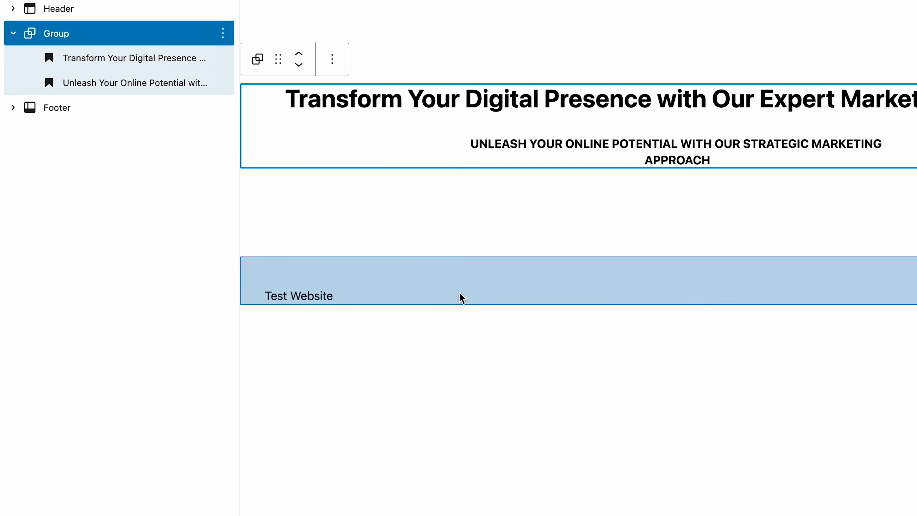
Search 'simple call' and insert the Simple call to action pattern below the group.
click(677, 212)
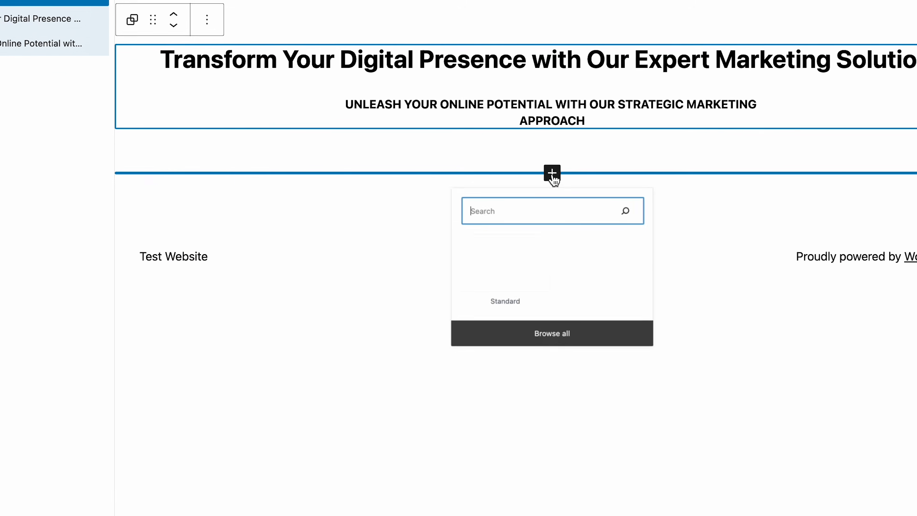
text(simple call)
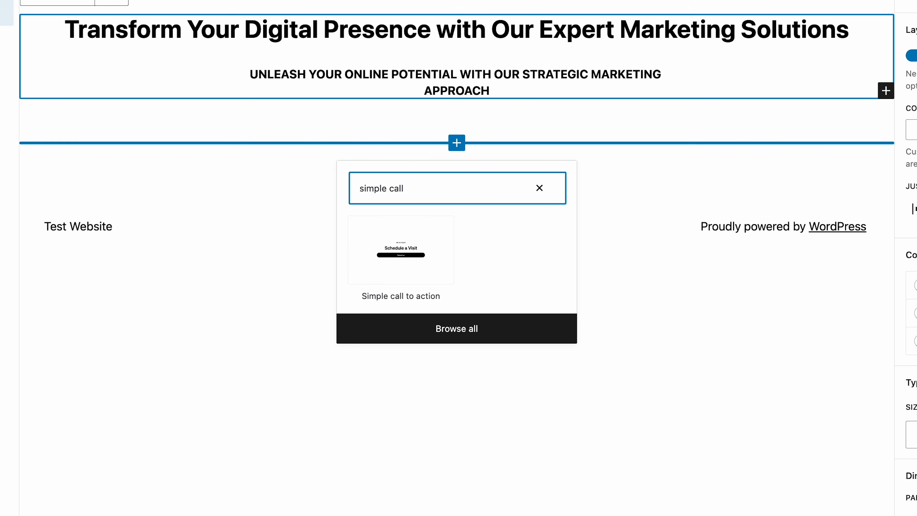
click(412, 267)
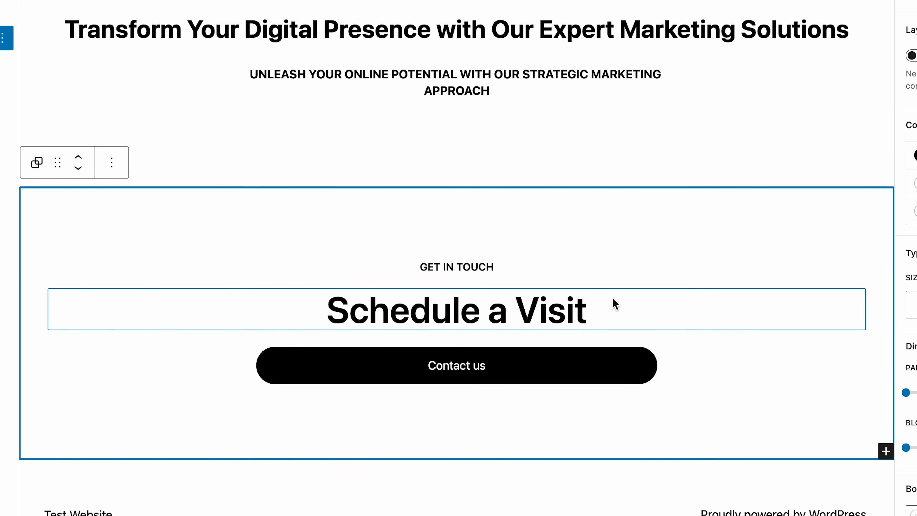
Replace 'GET IN TOUCH' with 'Let's Grow Together!' and 'Schedule a Visit' with 'Schedule Your Free Consultation Today'.
click(616, 308)
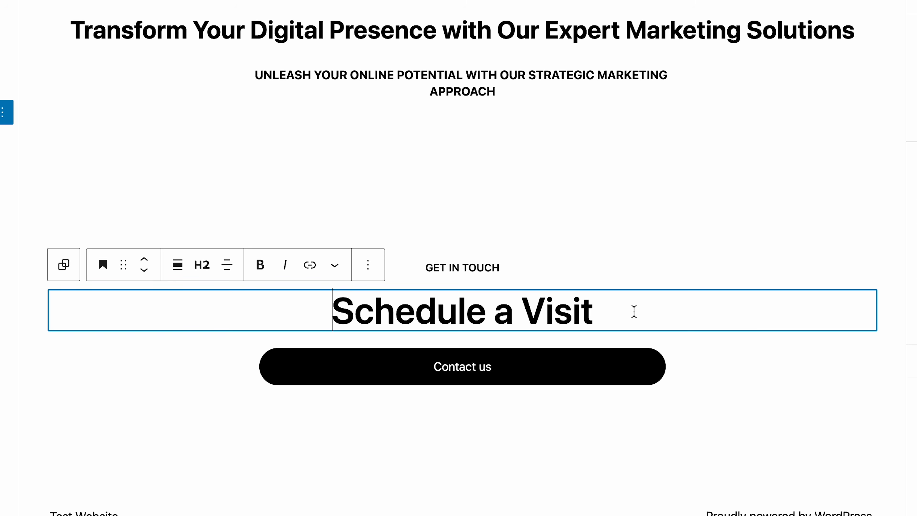
click(511, 267)
key(super+a)
text(Let's Grow Together!)
click(595, 310)
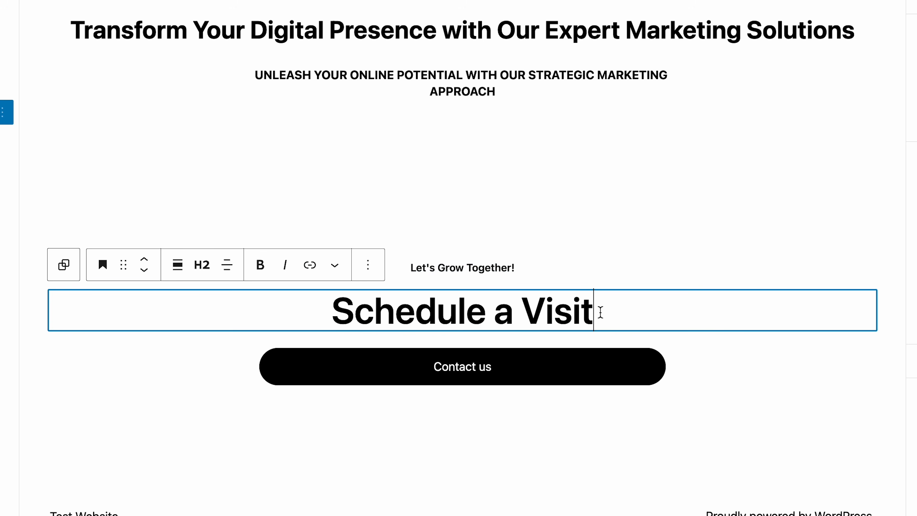
key(super+a)
text(Schedule Your Free Consultation Today)
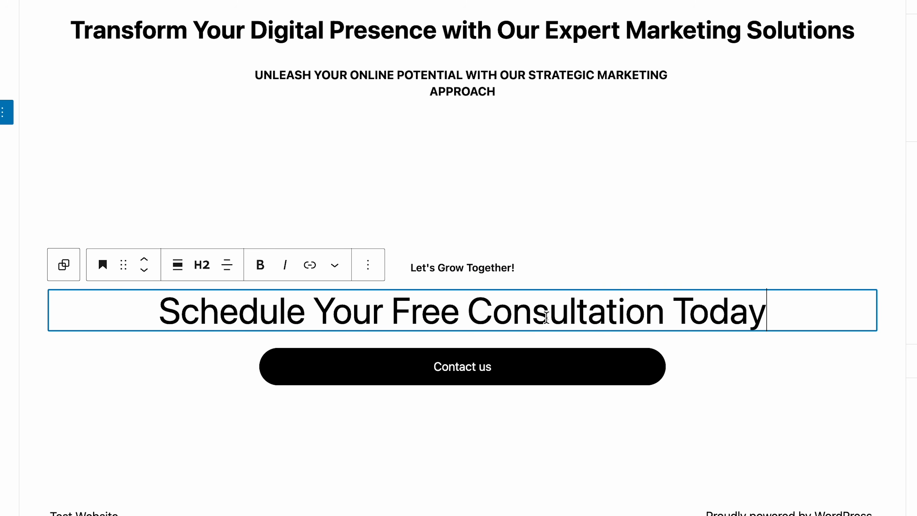
click(423, 268)
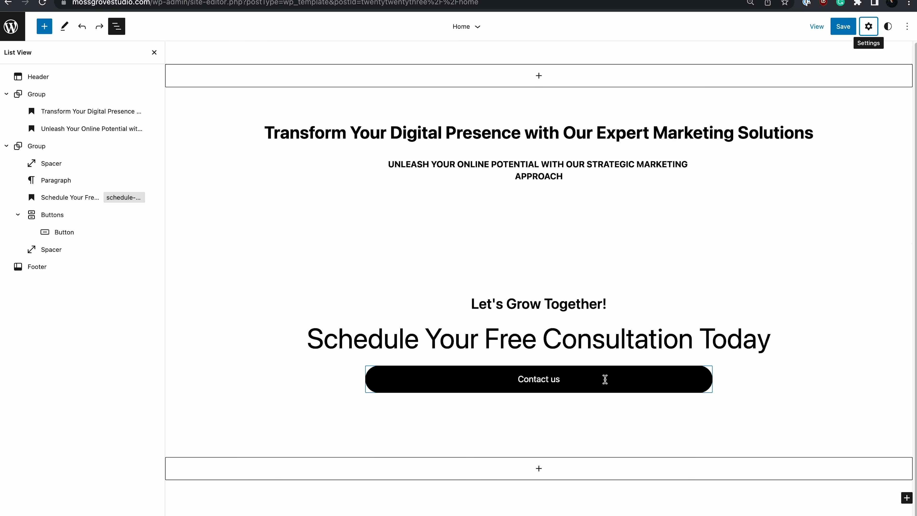
Give the Contact us button a green Primary background and black text.
click(605, 382)
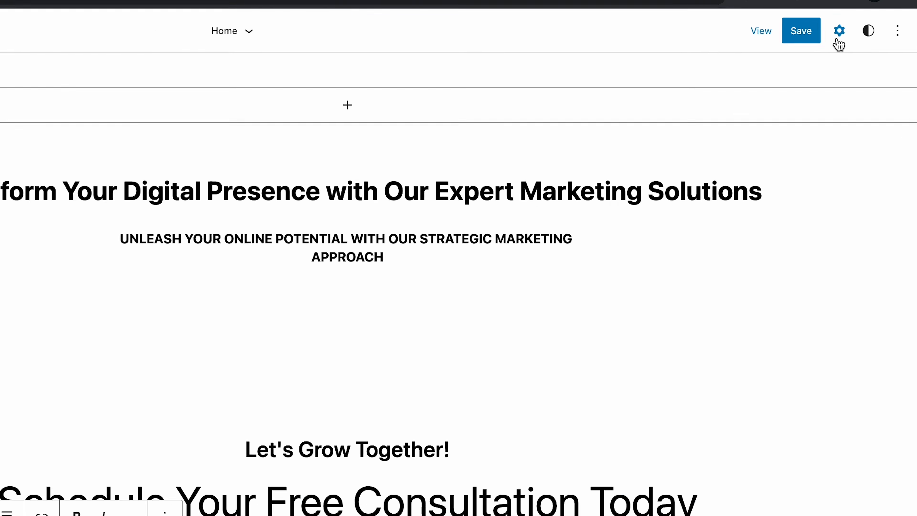
click(869, 27)
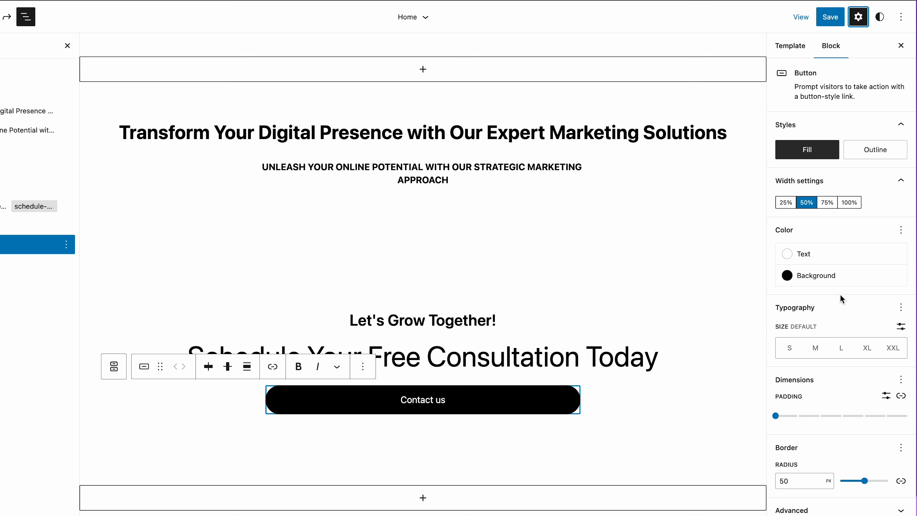
click(846, 280)
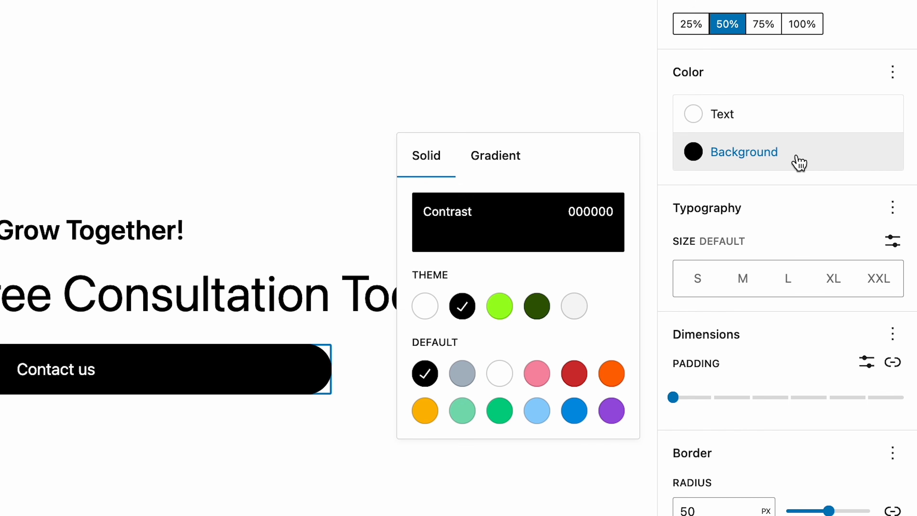
click(505, 314)
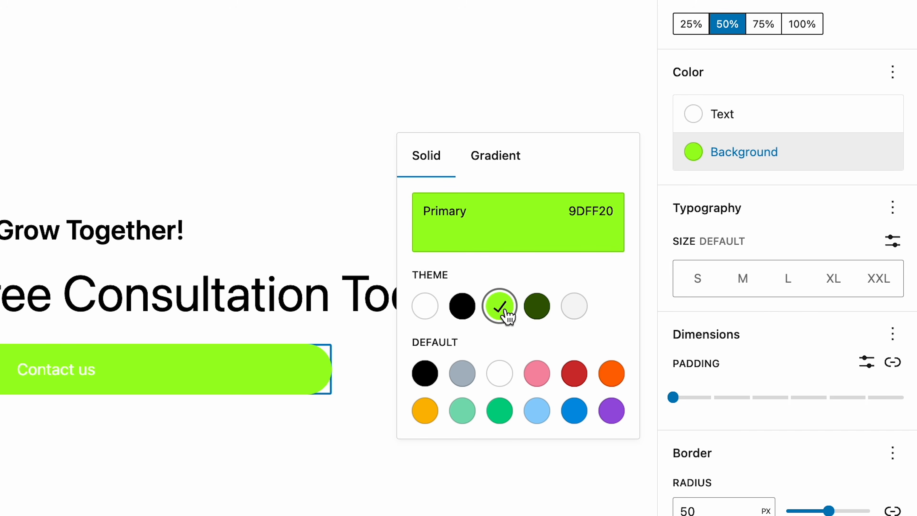
click(735, 163)
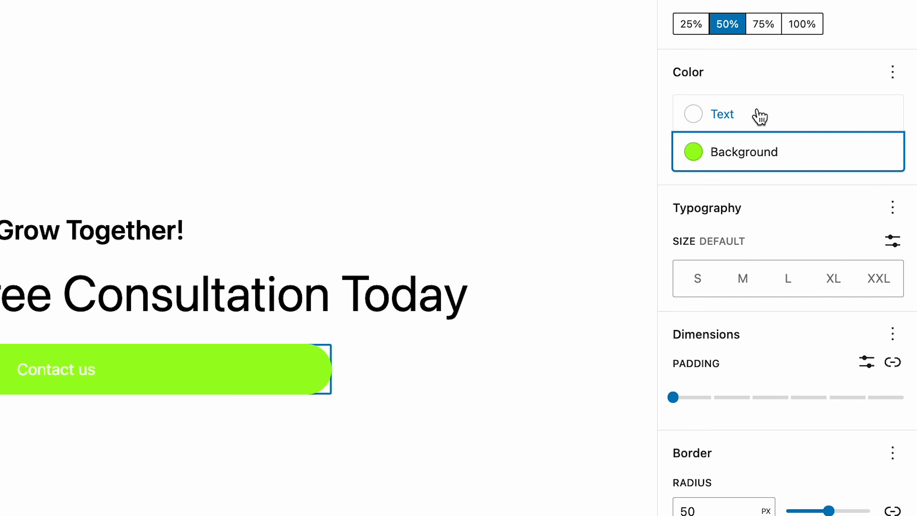
click(762, 117)
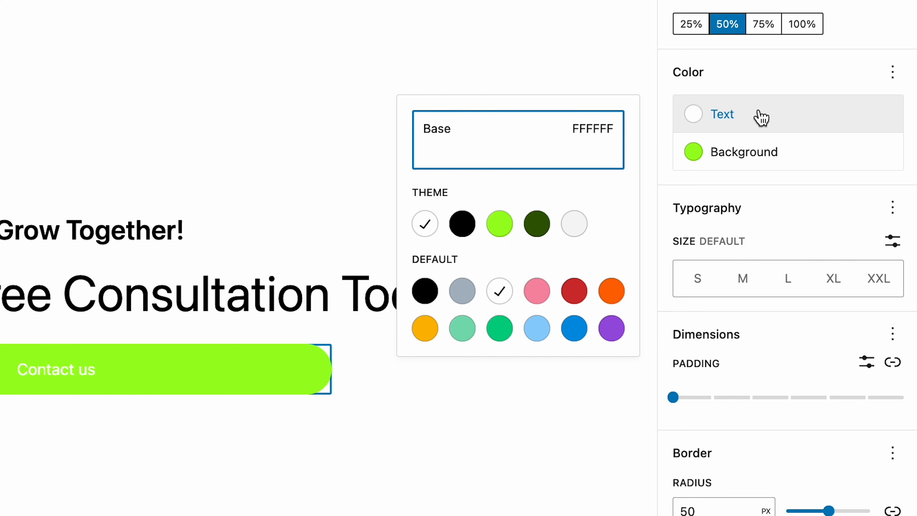
click(464, 226)
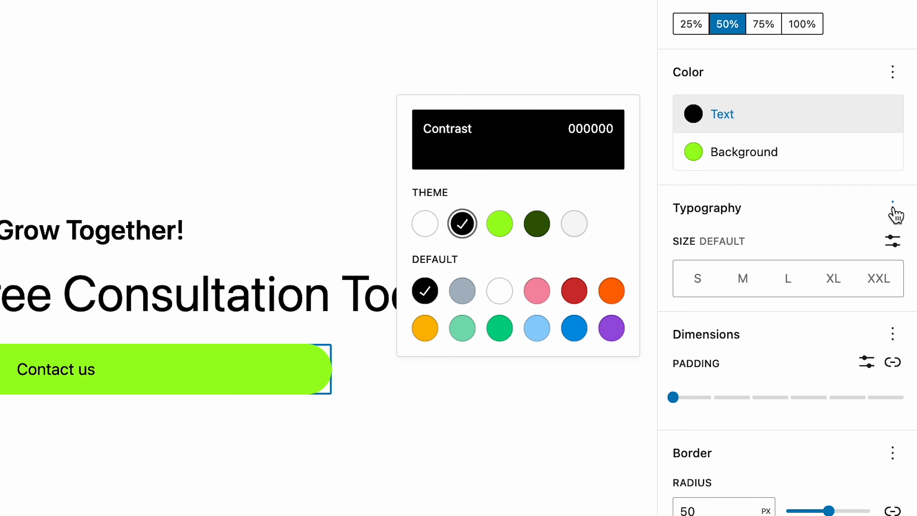
click(791, 209)
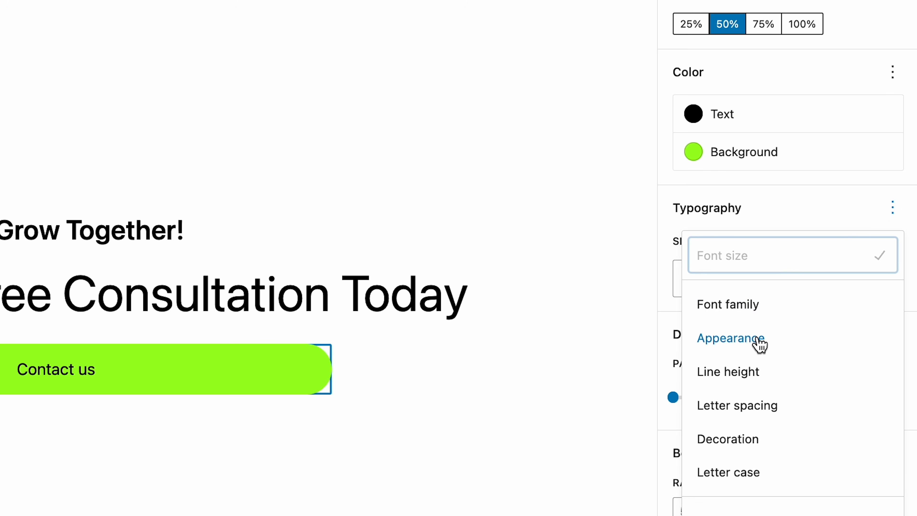
Make the Contact us text bold and set the button width to 25%.
click(755, 341)
click(766, 218)
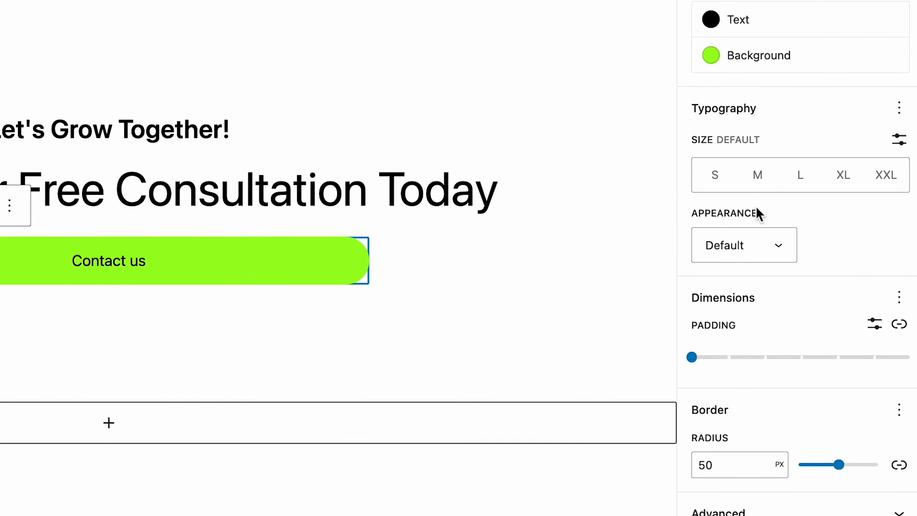
click(758, 245)
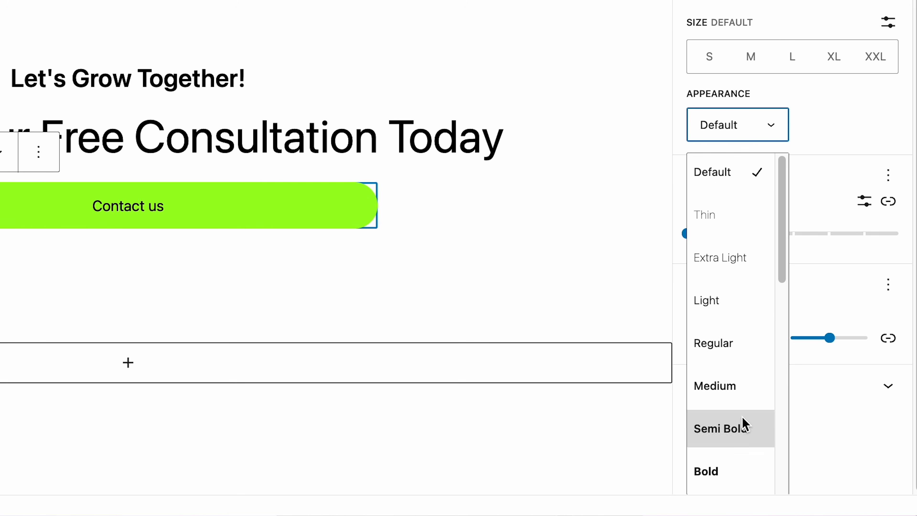
click(730, 472)
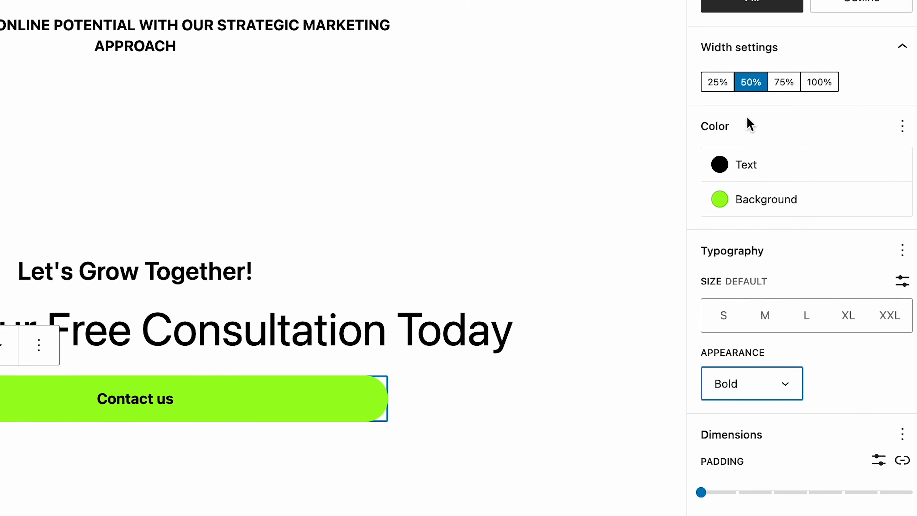
click(719, 128)
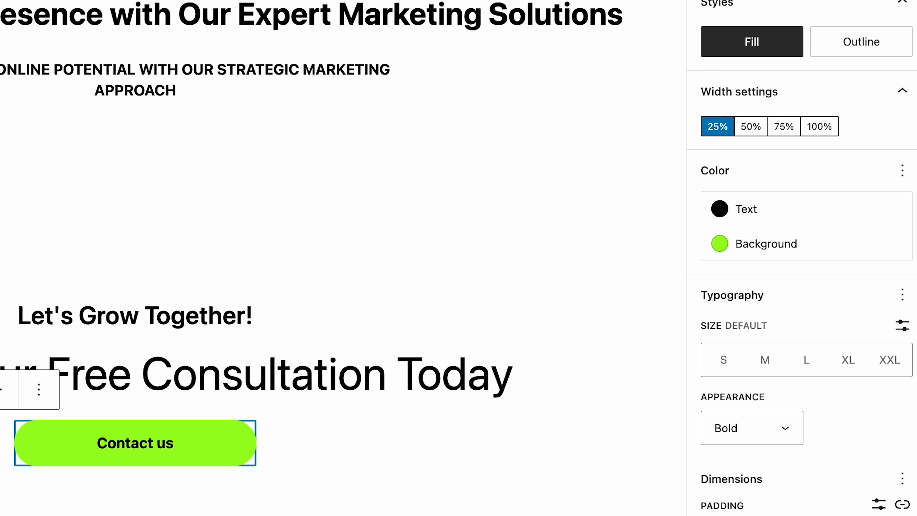
Preview the home page at Tablet width.
click(719, 83)
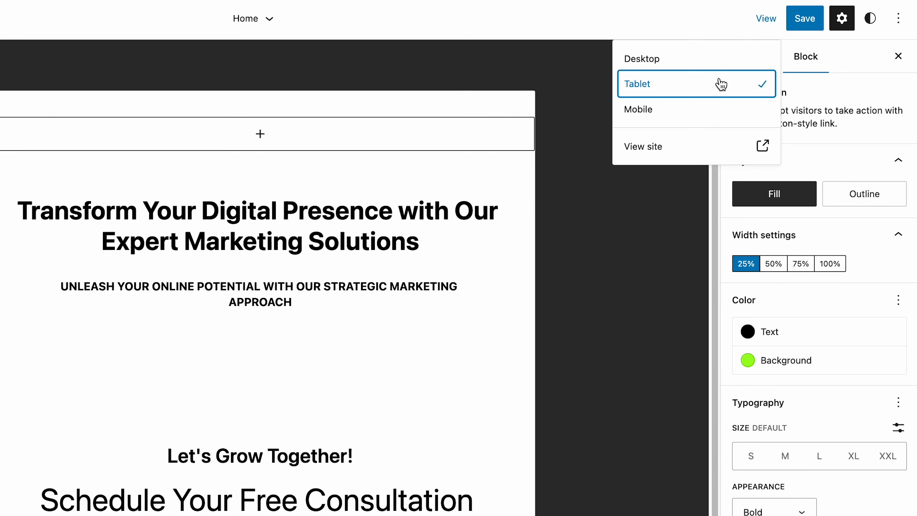
click(591, 336)
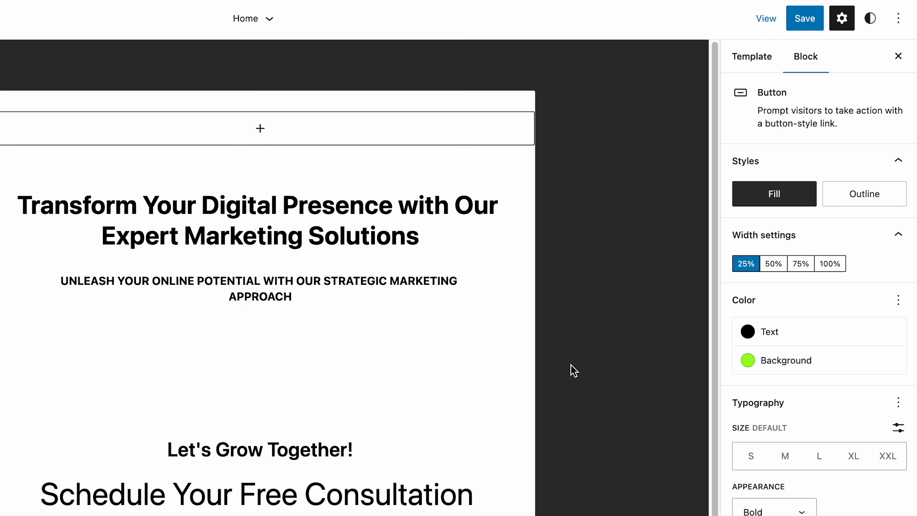
scroll(473, 376, down, 3)
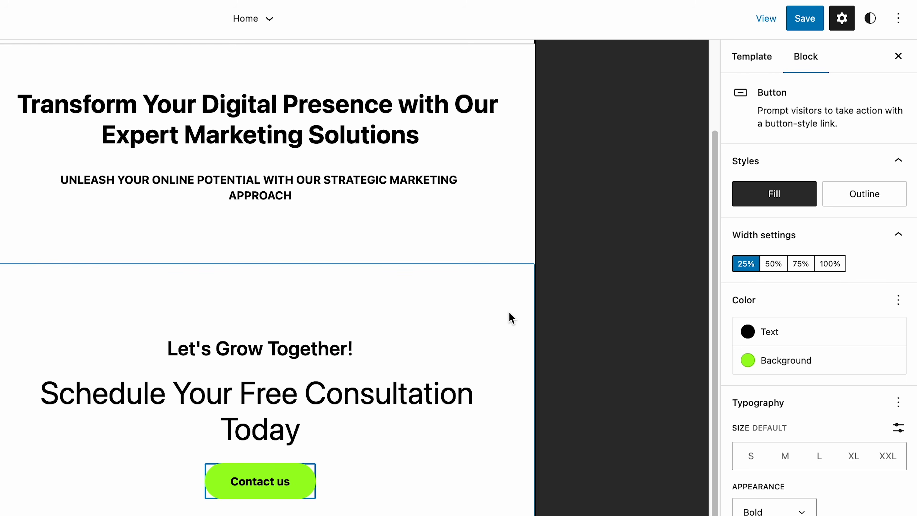
scroll(563, 323, up, 3)
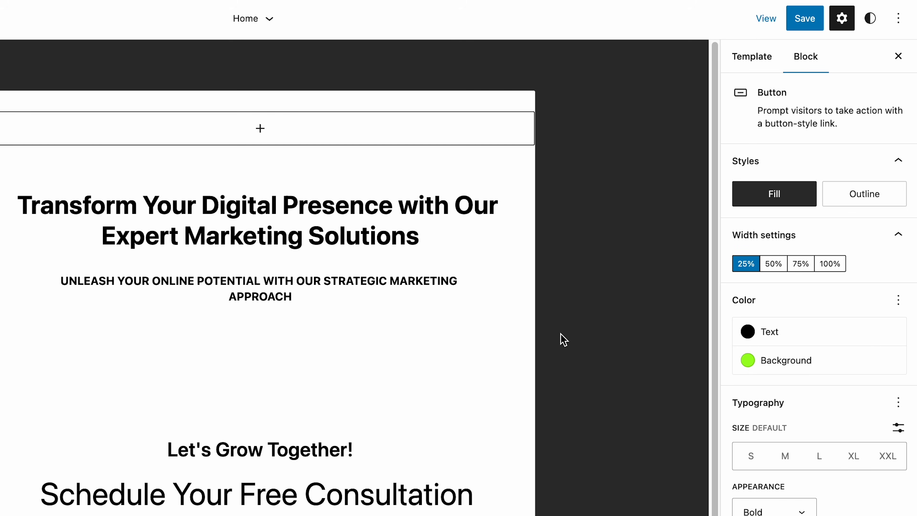
Remove the empty spacer above 'Let's Grow Together!'.
click(496, 383)
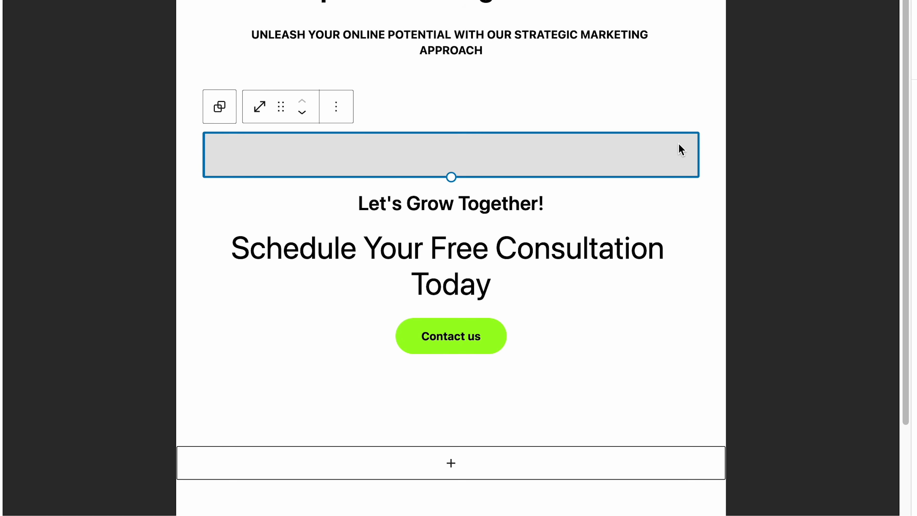
click(334, 118)
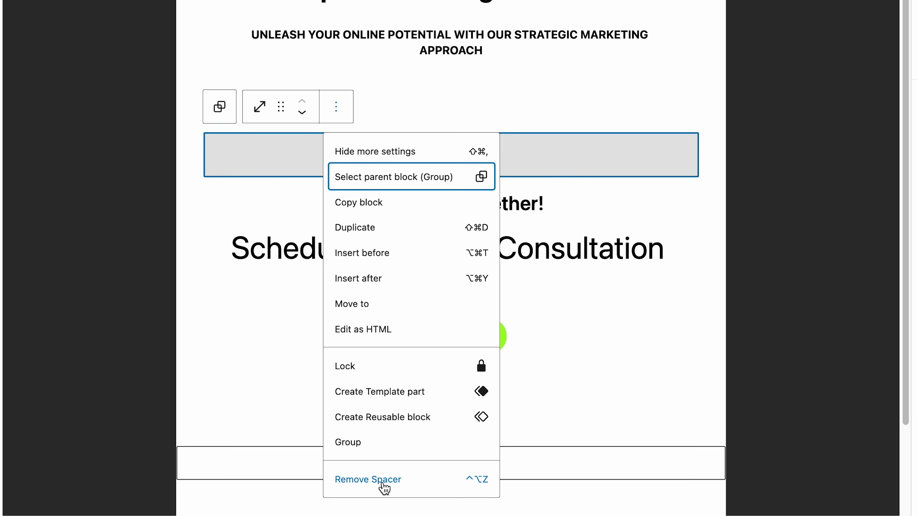
click(385, 484)
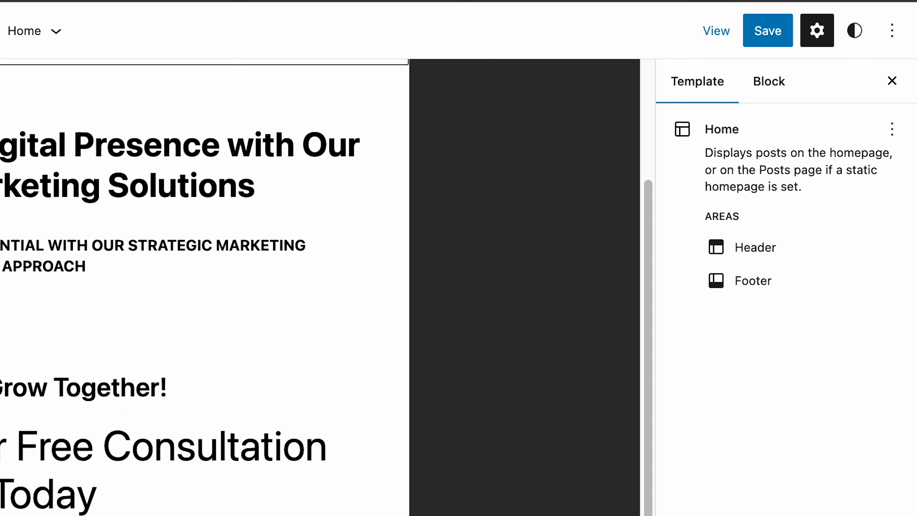
Save the Home template changes and confirm the save.
click(782, 35)
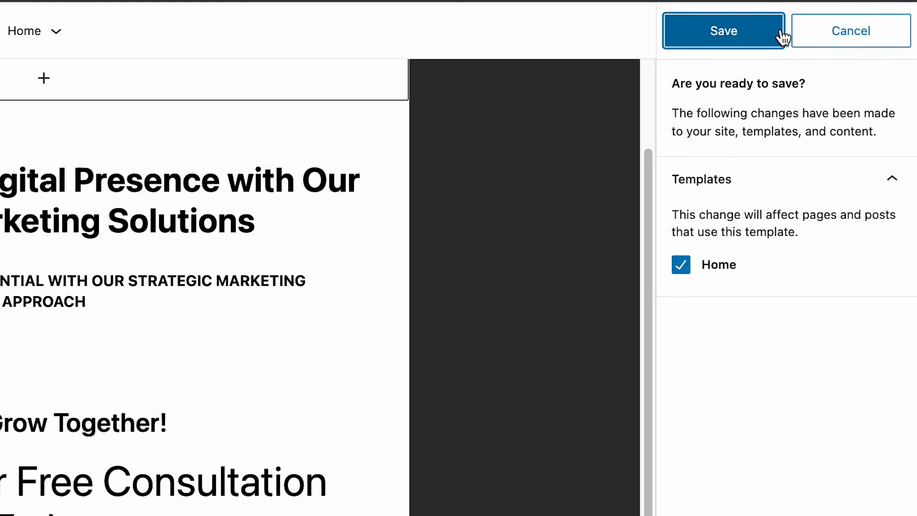
click(756, 36)
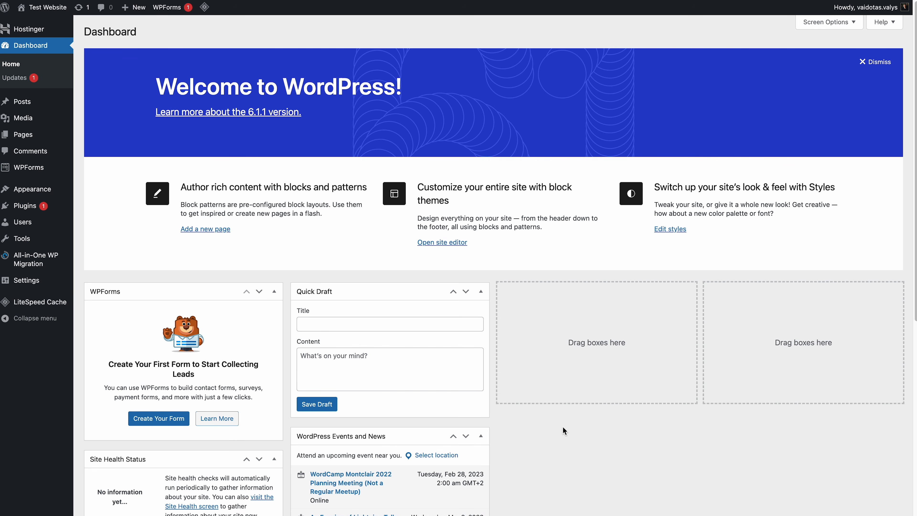
Start a new page via Pages > Add New in the admin sidebar.
mouse_move(21, 134)
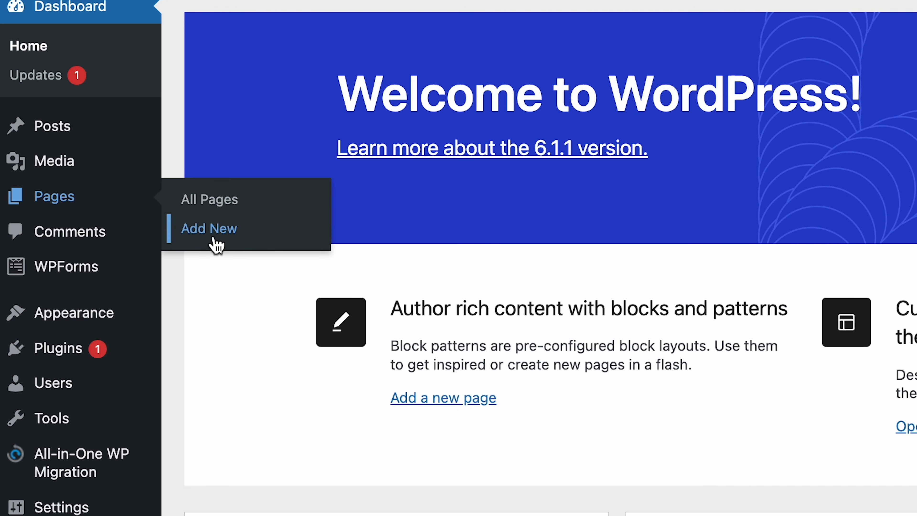
click(213, 240)
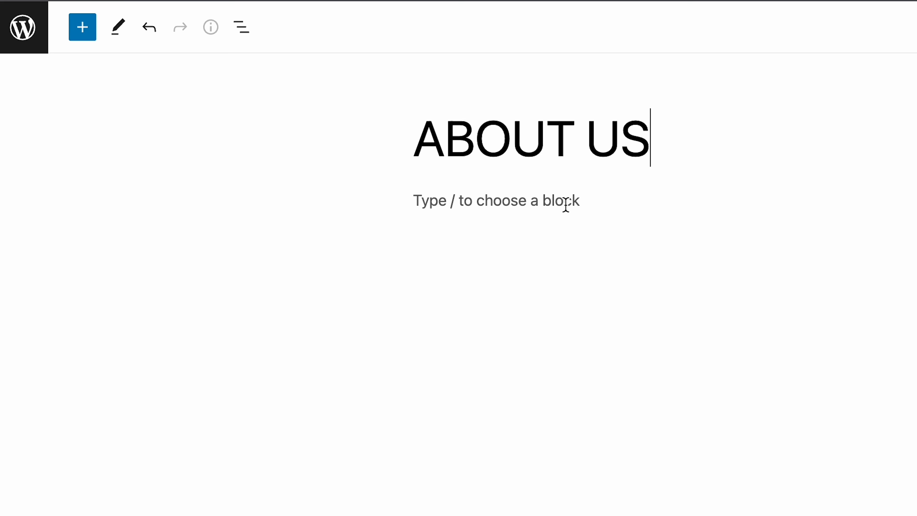
Paste the drafted About Us body text, with services list, Our Team and Get in Touch, below the title.
click(565, 204)
key(super+v)
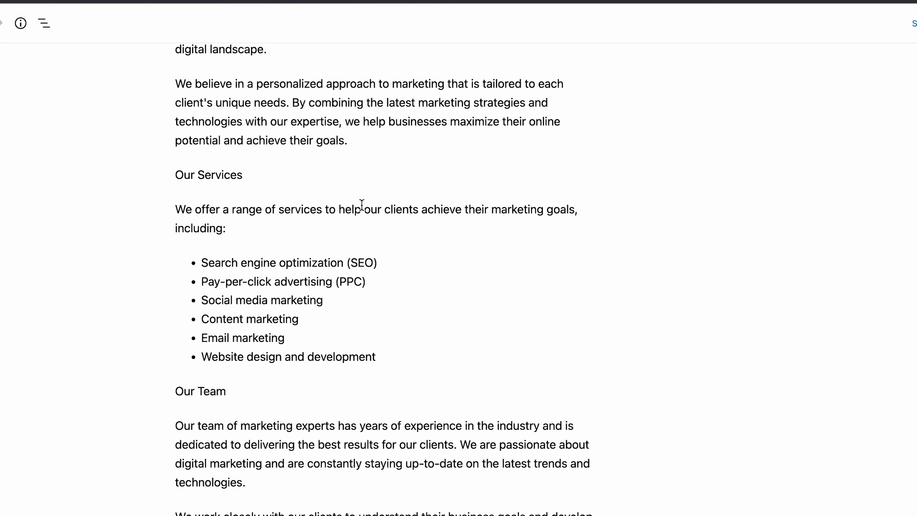
click(362, 204)
scroll(361, 205, up, 4)
scroll(361, 205, down, 4)
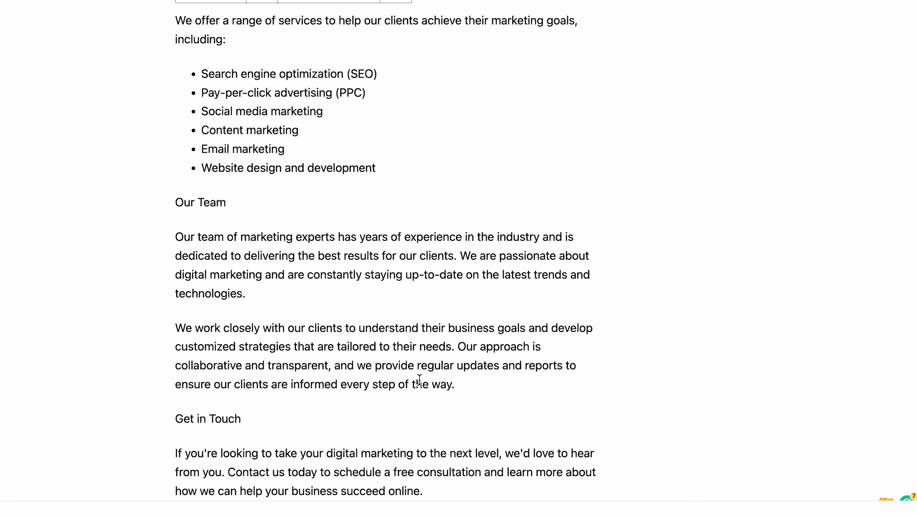
click(462, 487)
scroll(740, 466, down, 3)
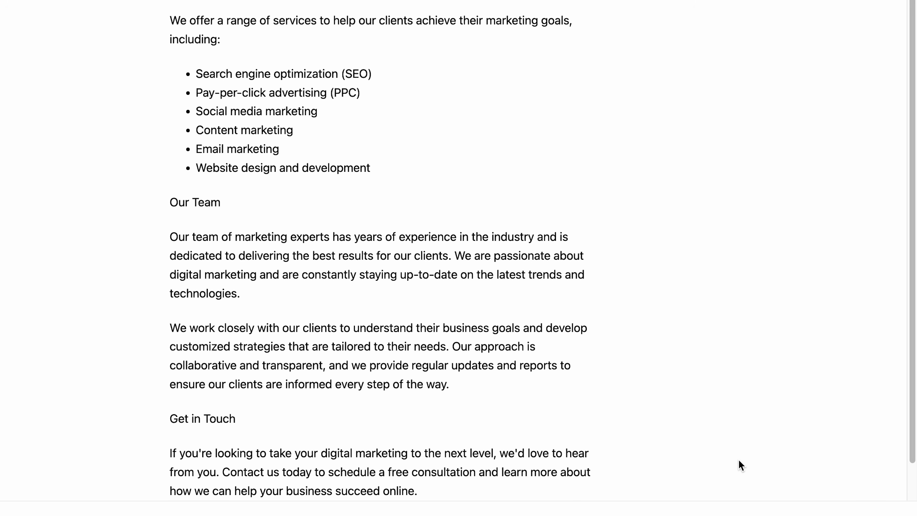
Insert the four-person team photo from the media library as an image block at the page end.
click(587, 478)
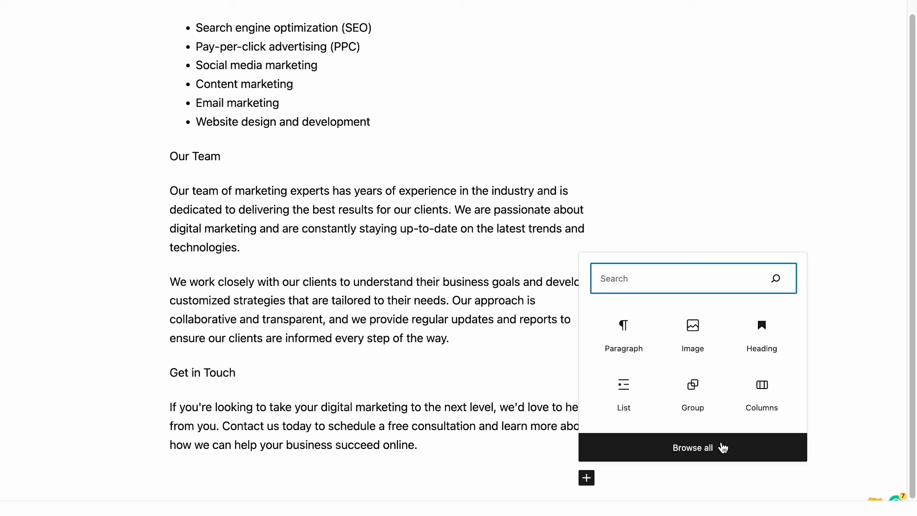
click(693, 346)
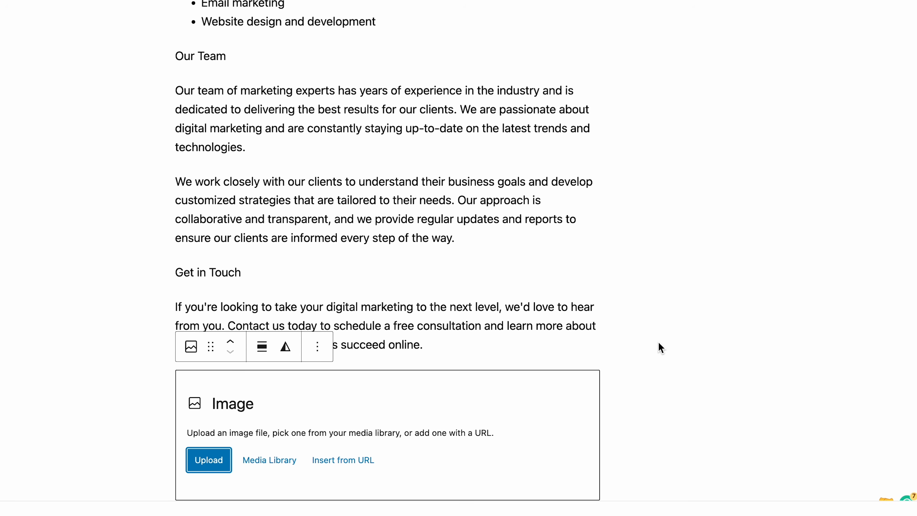
click(270, 461)
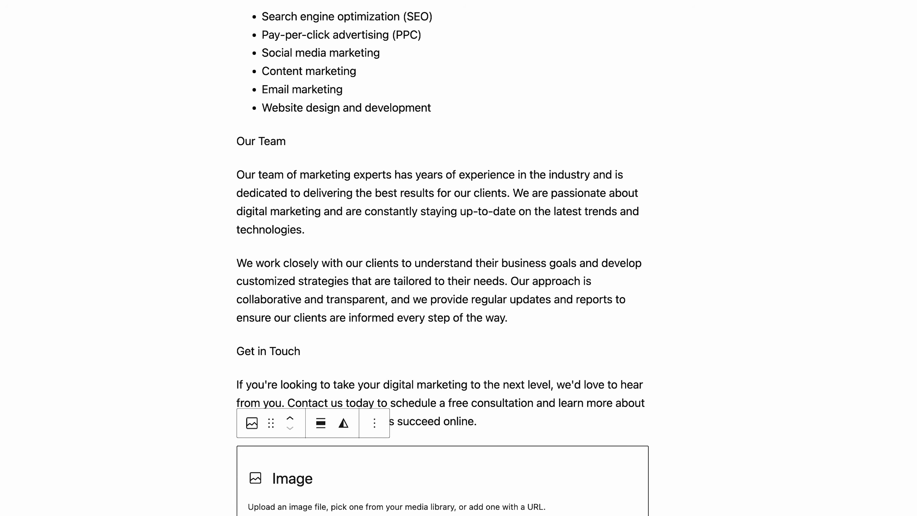
click(86, 199)
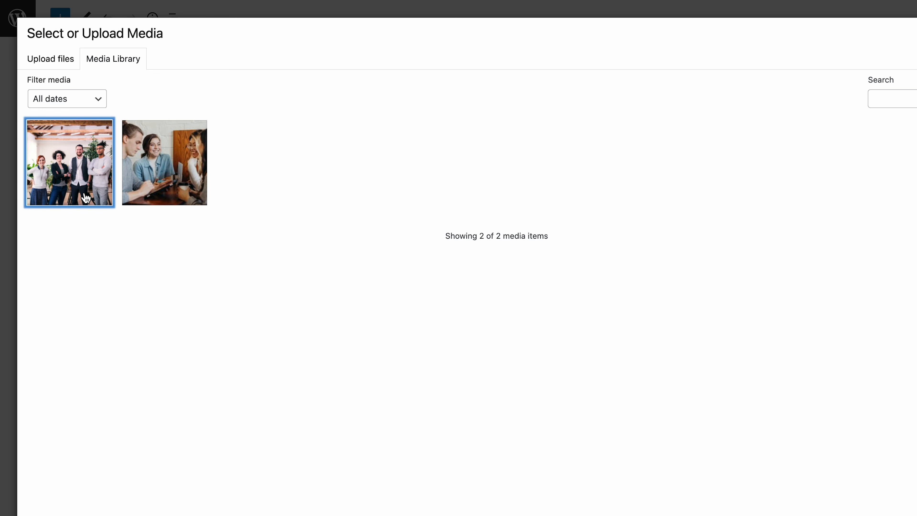
click(47, 62)
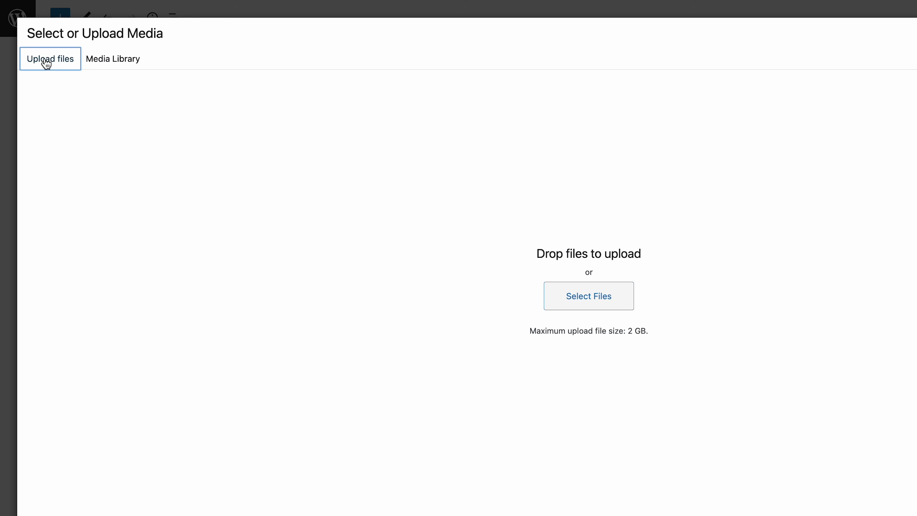
click(93, 63)
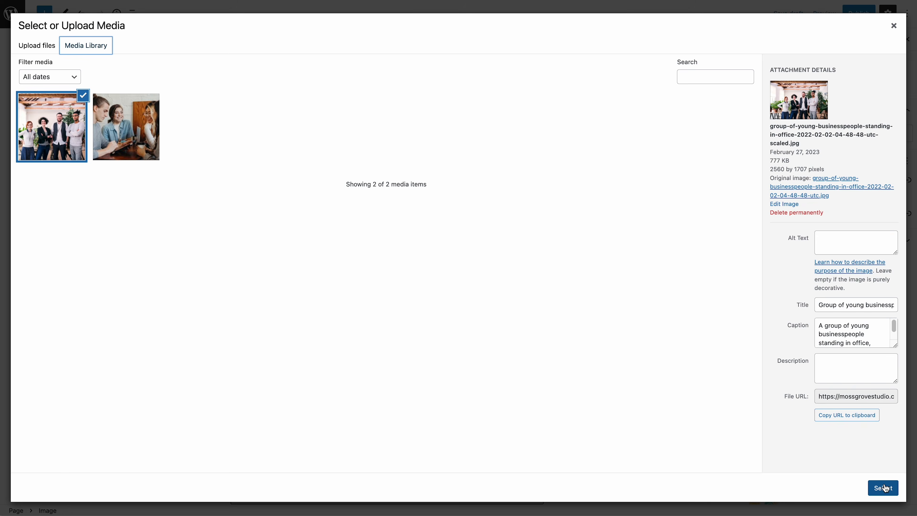
click(884, 488)
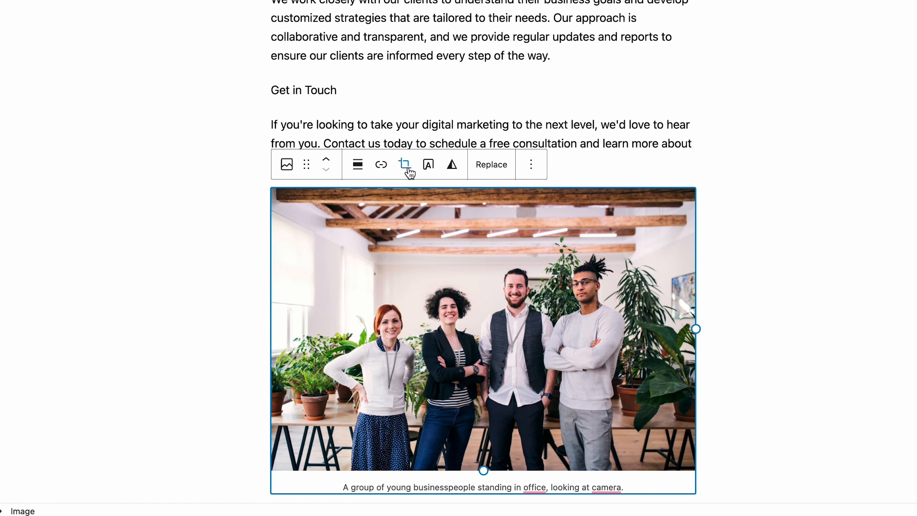
Try full-width alignment on the team image, then settle on wide width.
click(357, 167)
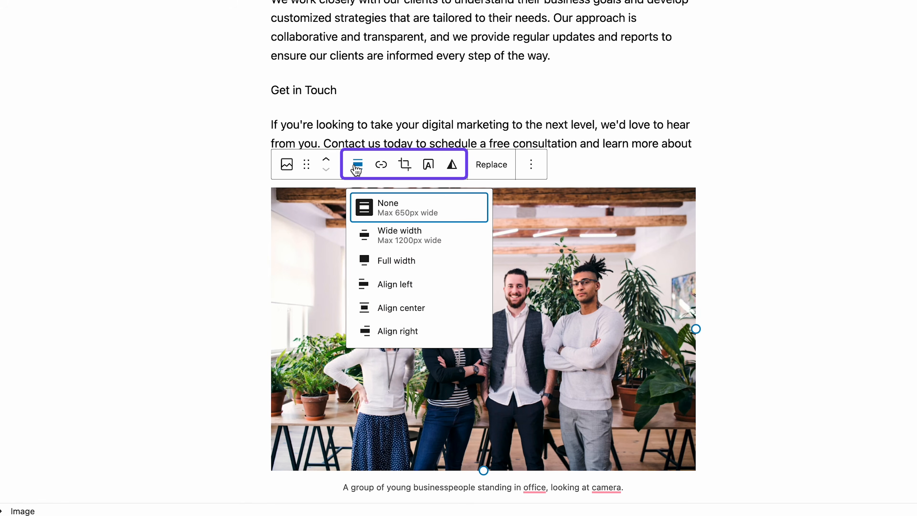
click(396, 262)
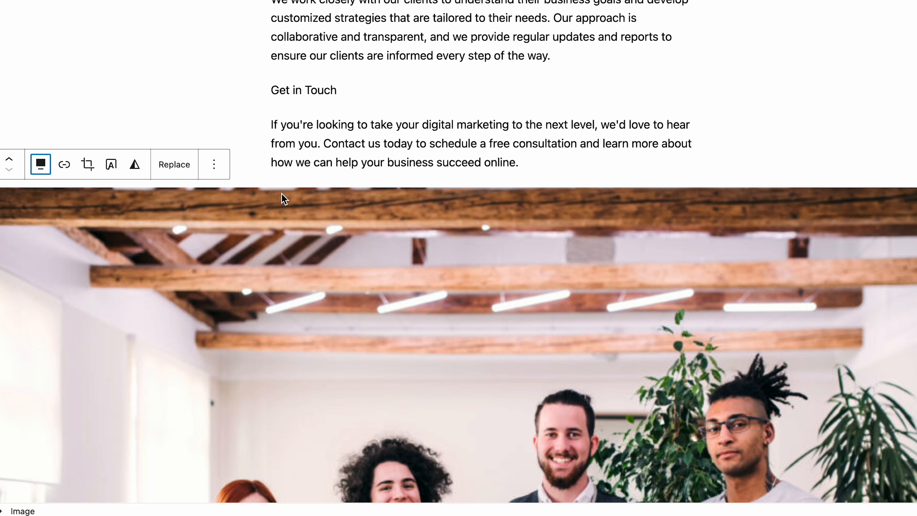
click(45, 171)
click(93, 233)
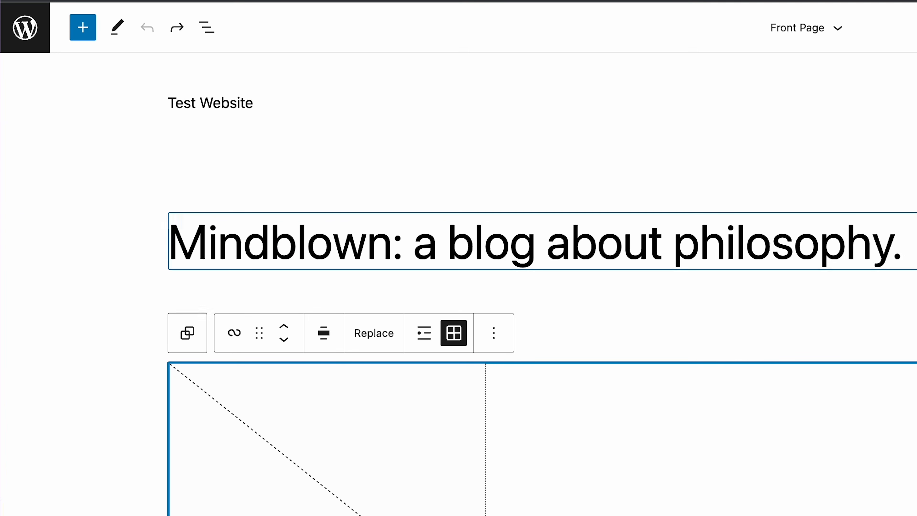
In List View, expand Header > Group > Row to reach the Navigation block and its Page List.
click(207, 28)
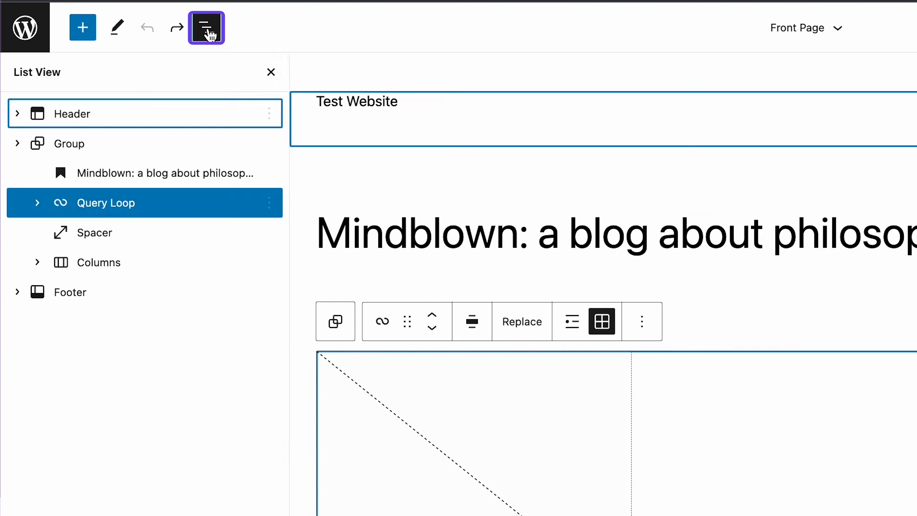
click(18, 114)
click(37, 143)
click(62, 173)
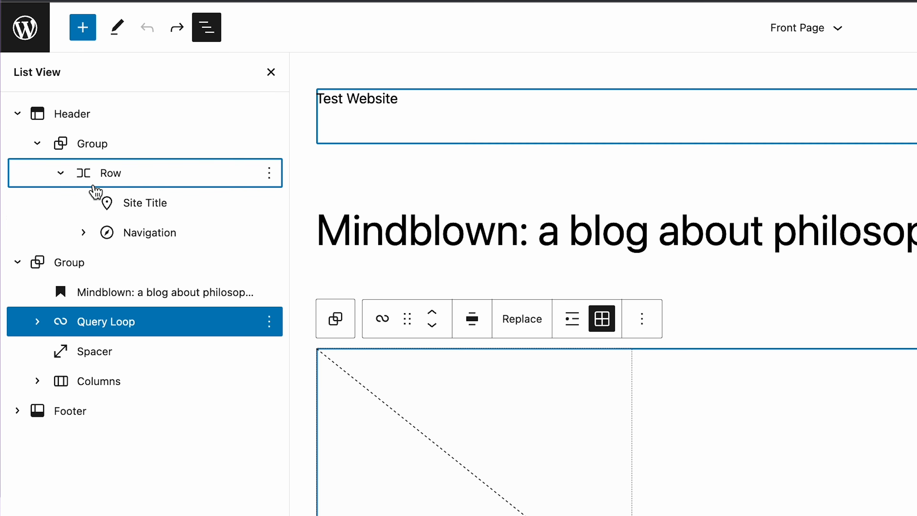
click(125, 234)
click(85, 233)
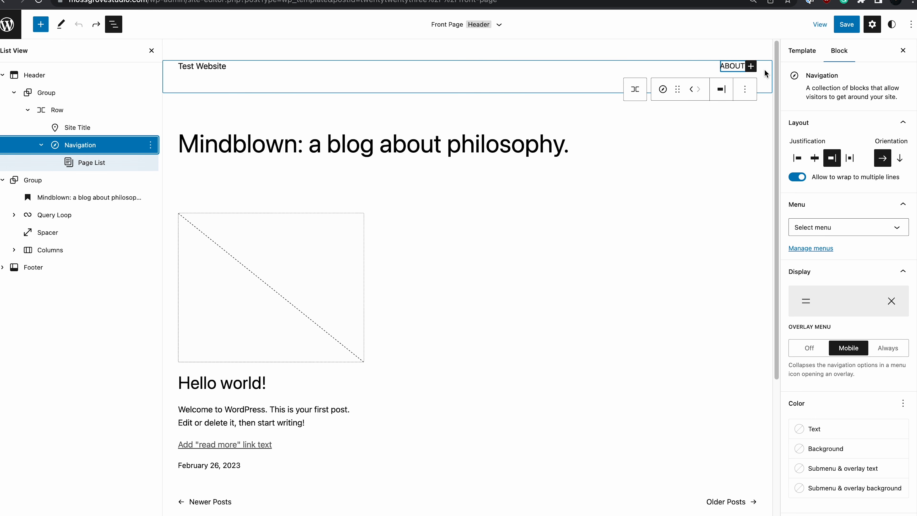
Select the header Navigation block and create a new empty menu for it.
click(766, 74)
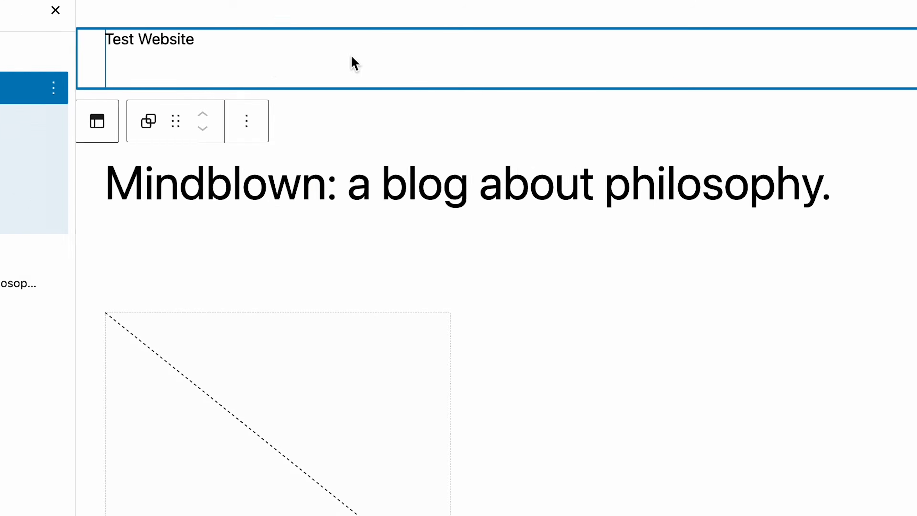
click(162, 248)
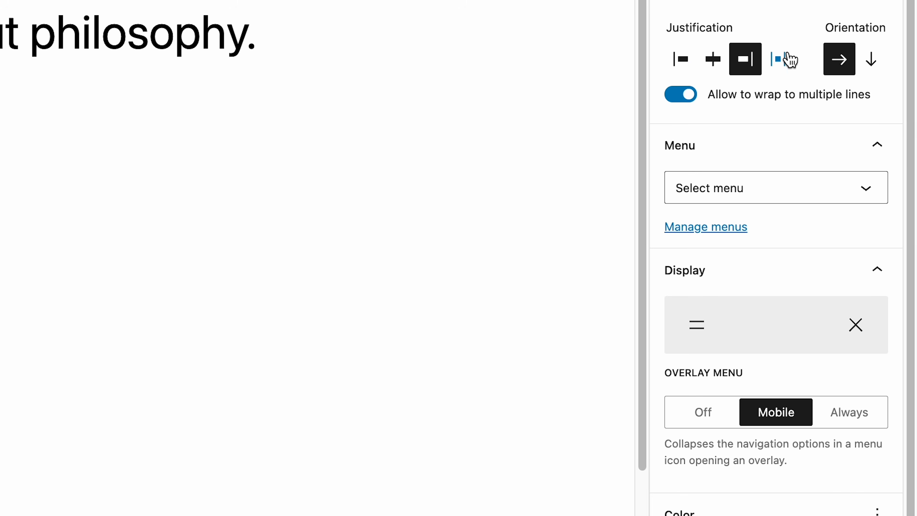
click(755, 195)
click(735, 376)
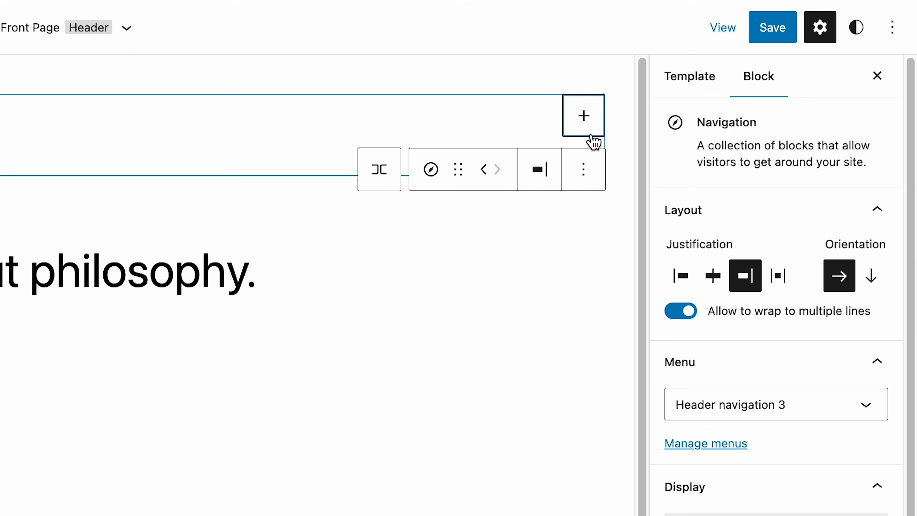
Add a Services link item to the header navigation.
click(586, 127)
text(Servi)
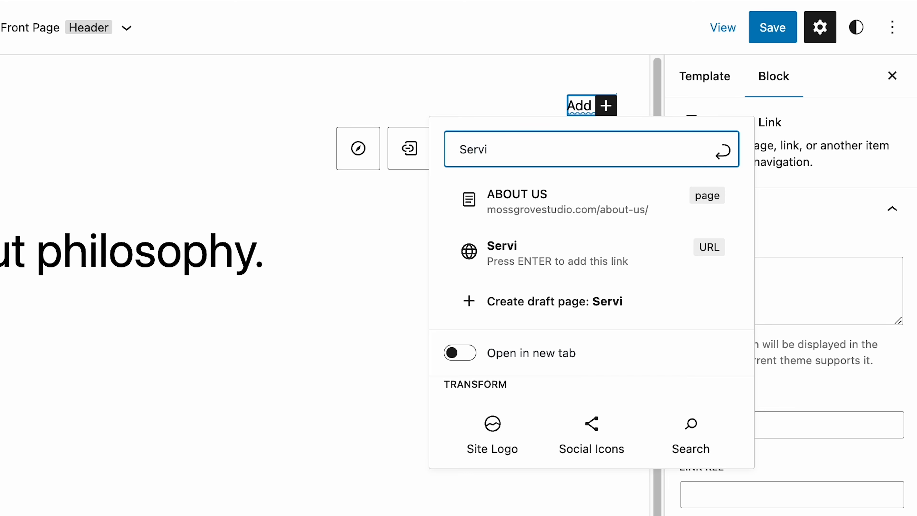
key(Return)
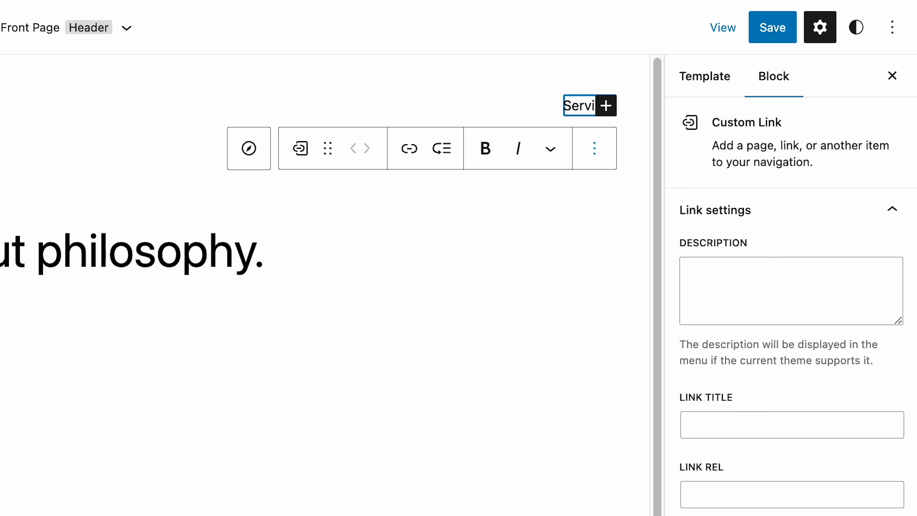
Add a Contact link item and check that it links to Contact Us.
click(606, 109)
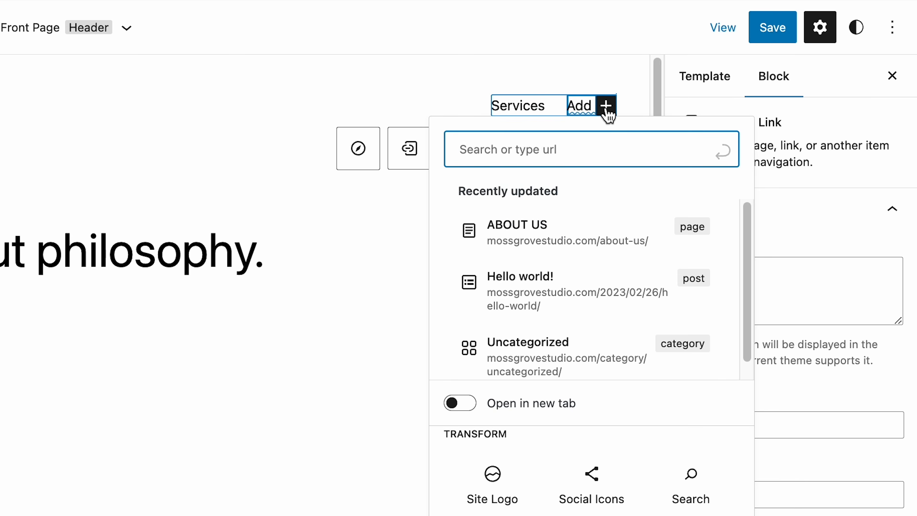
text(Contact us)
key(BackSpace)
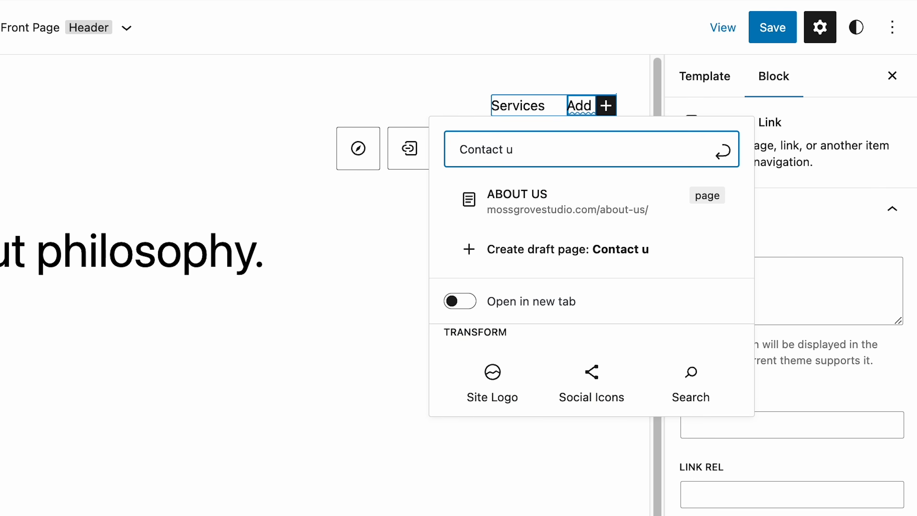
key(Return)
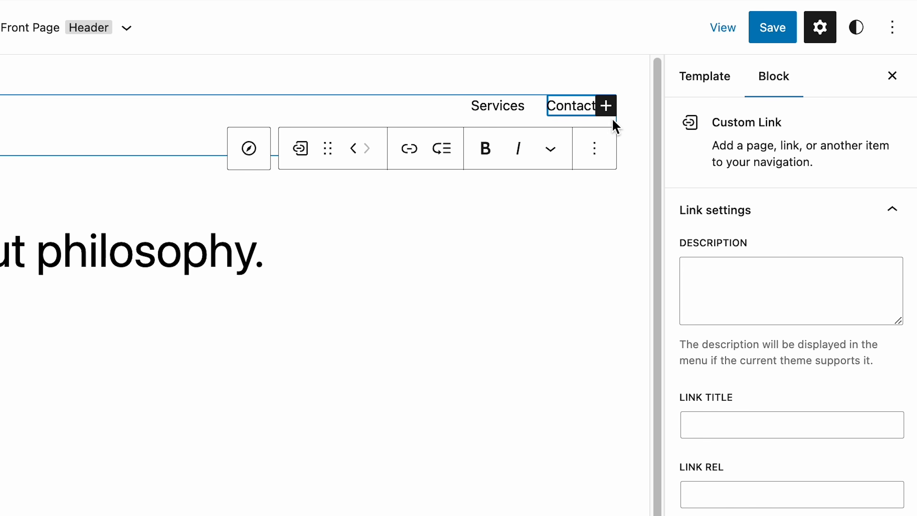
click(417, 155)
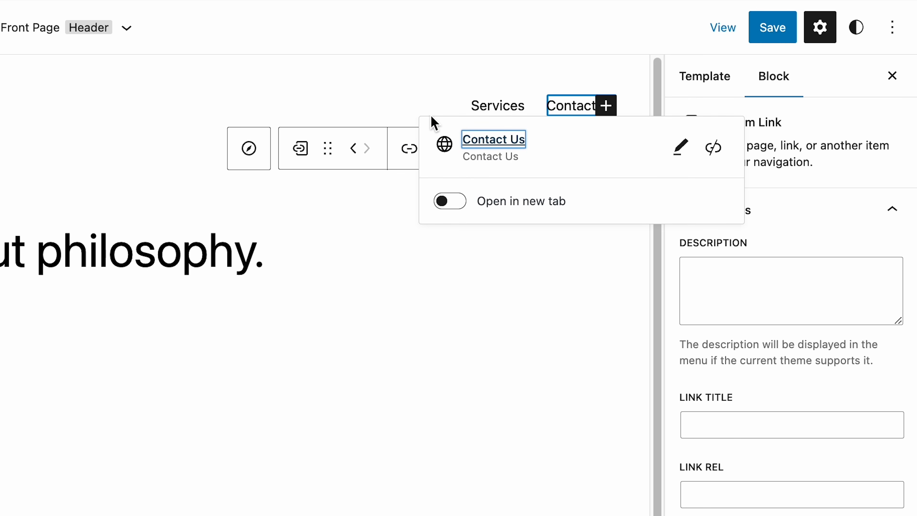
key(Escape)
click(527, 113)
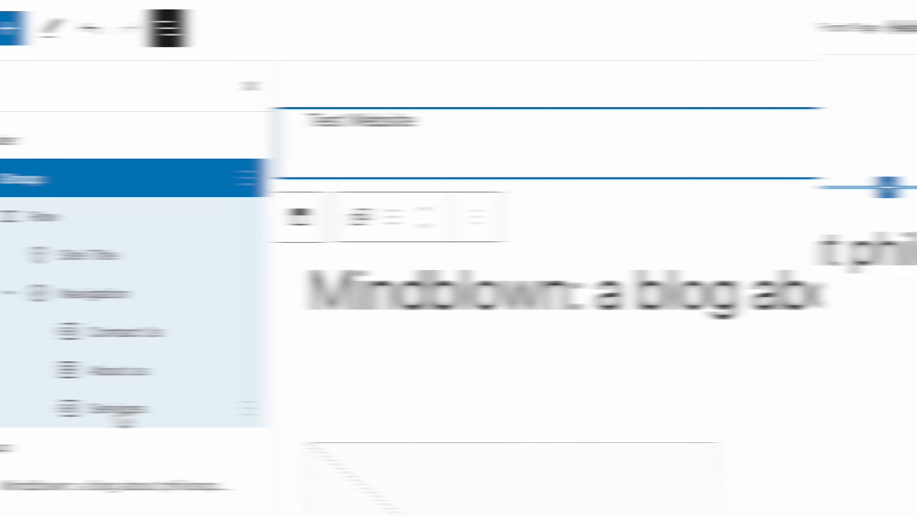
Move Services up in the navigation, then add a Social Icons block with a Facebook icon to the footer.
drag(215, 416, 227, 321)
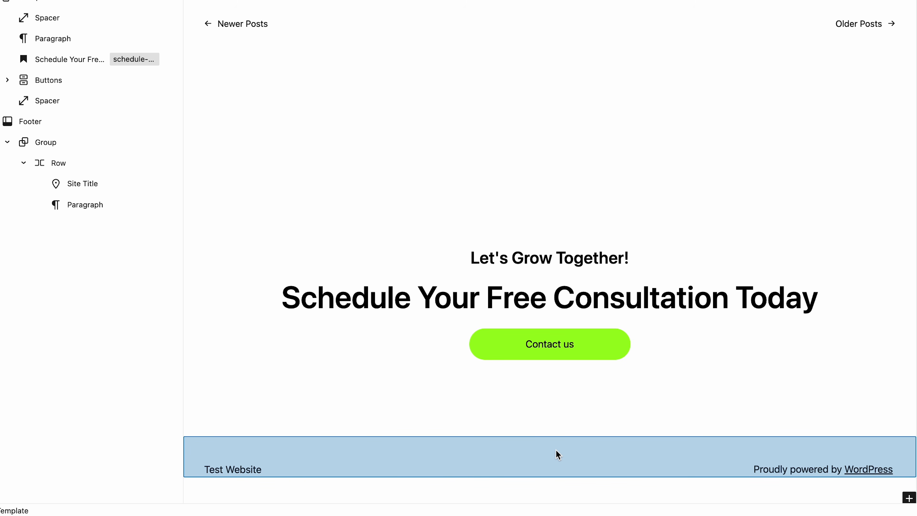
click(90, 122)
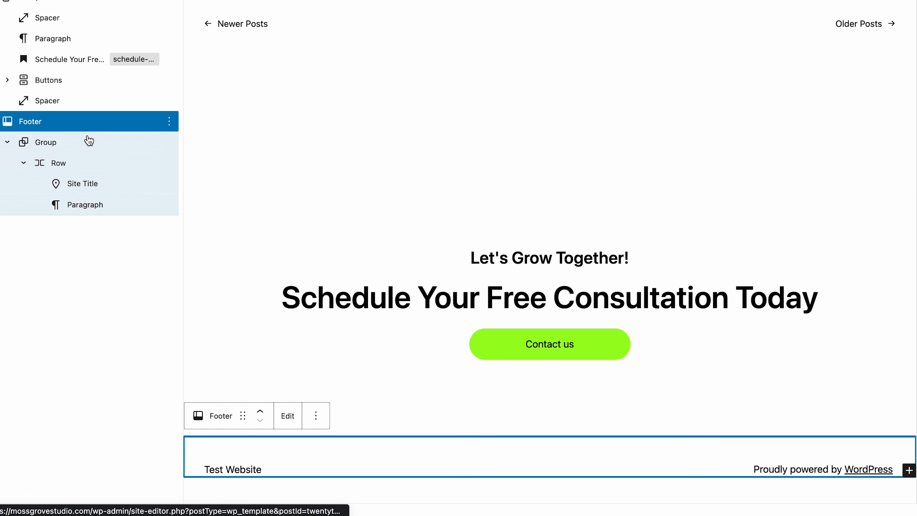
click(506, 469)
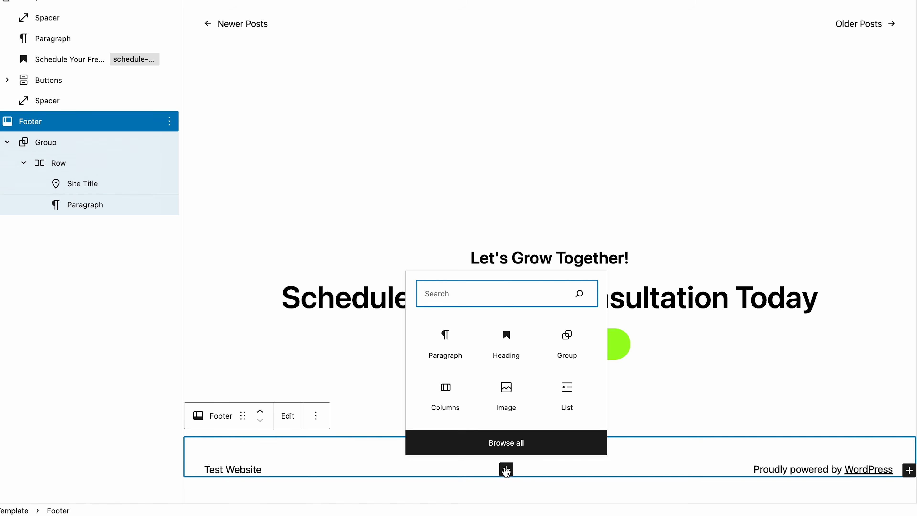
text(social)
key(Return)
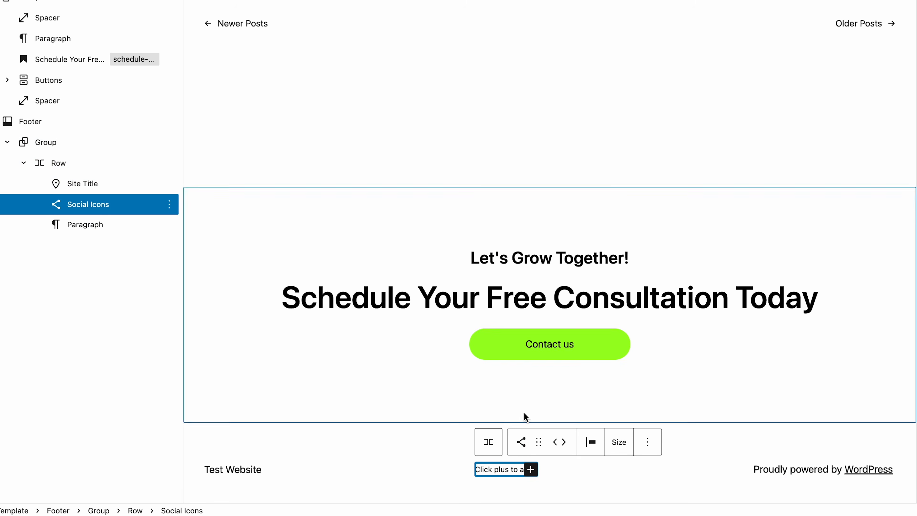
click(531, 469)
click(591, 340)
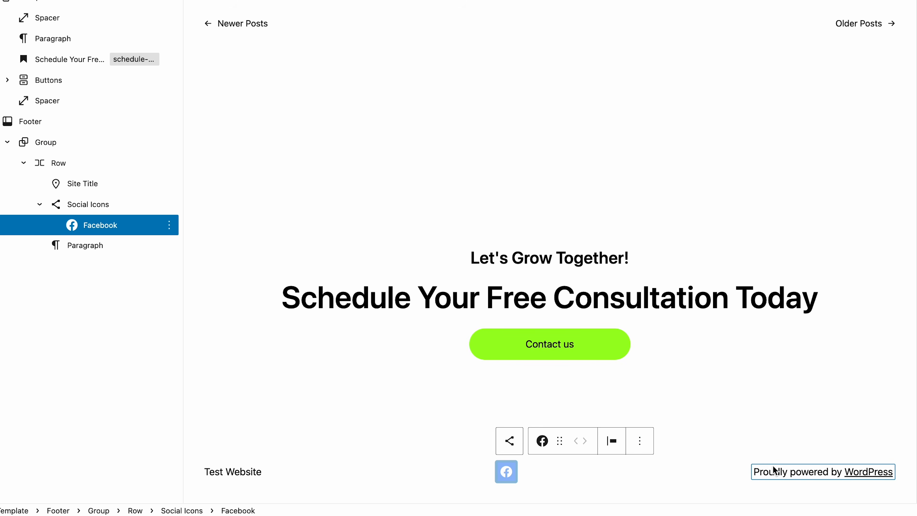
Remove the 'Proudly powered by WordPress' paragraph from the footer.
click(774, 469)
click(682, 420)
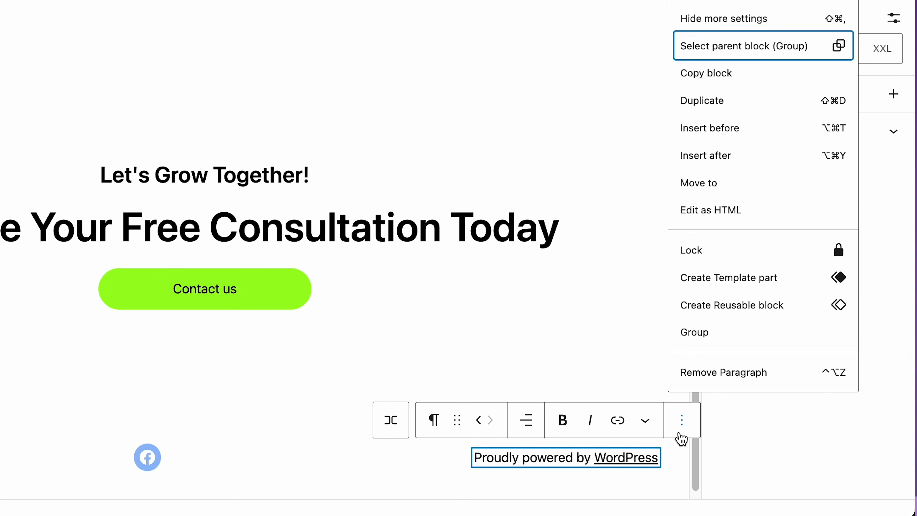
click(701, 377)
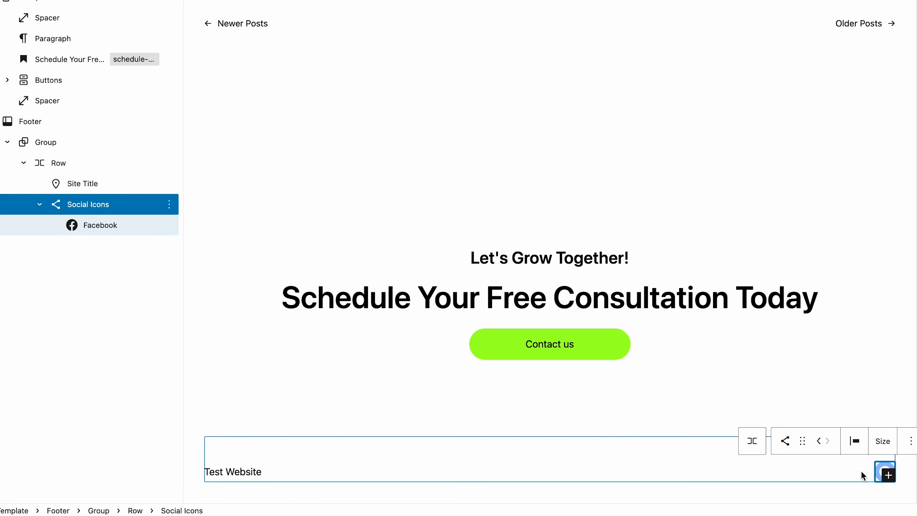
click(861, 472)
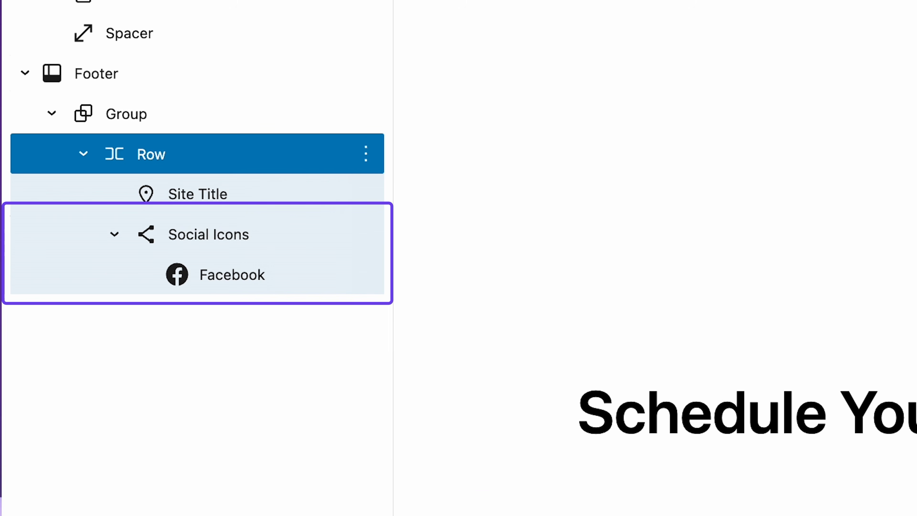
click(233, 275)
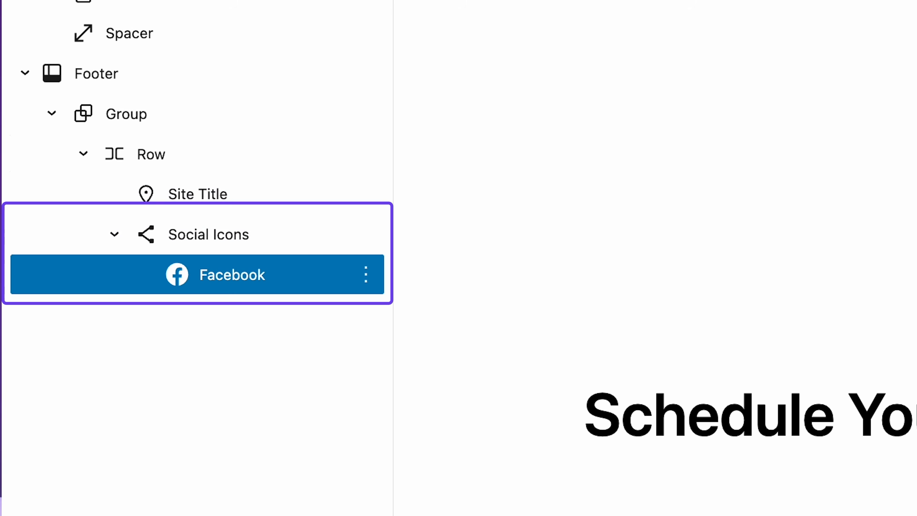